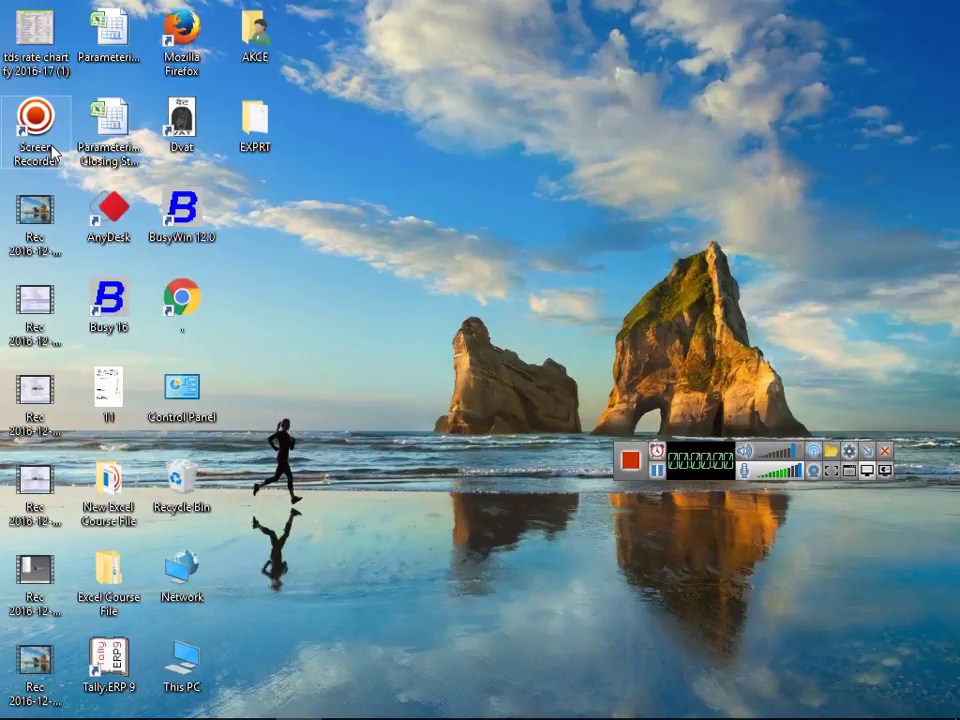
# Step: Switch to Book1, select the C4:E15 number block, then deselect it at F13
pyautogui.hotkey('alt', 'Tab')
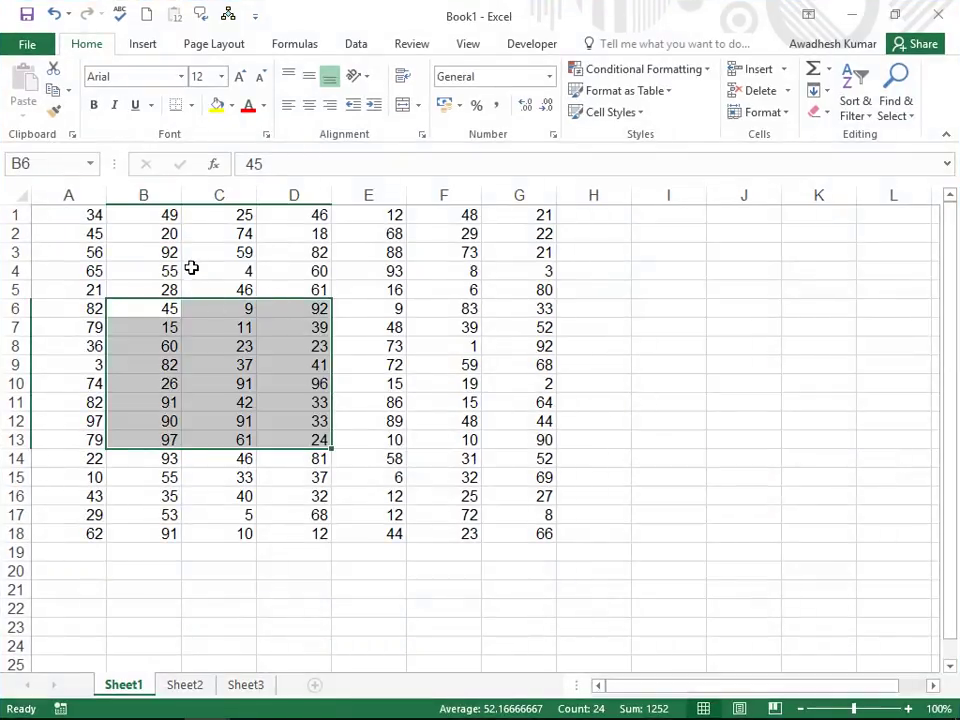
pyautogui.moveTo(191, 268); pyautogui.dragTo(380, 469)
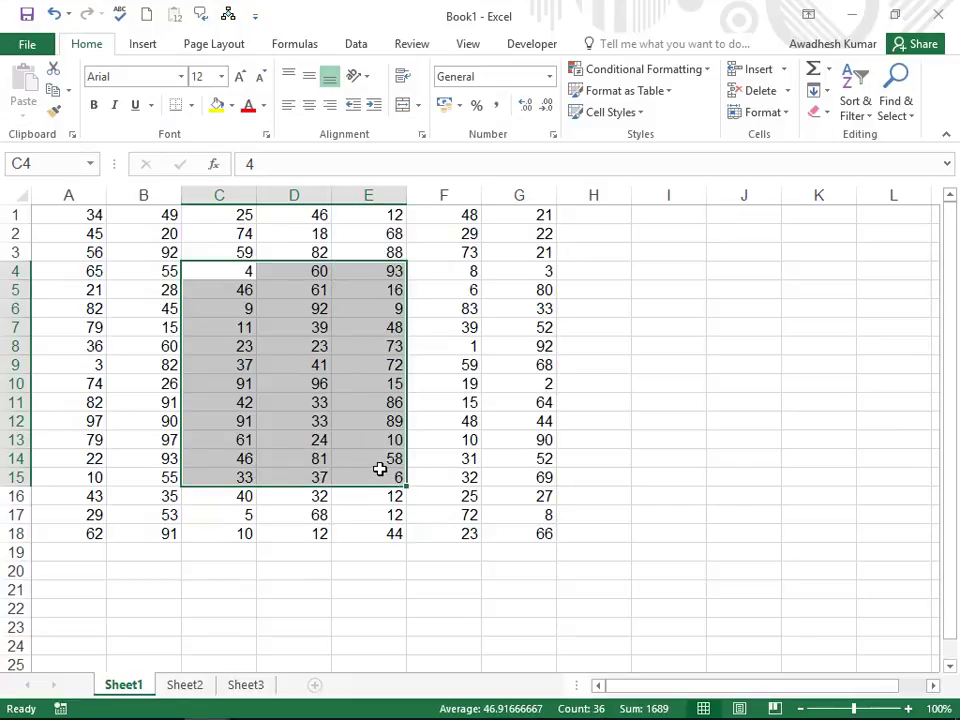
pyautogui.click(457, 435)
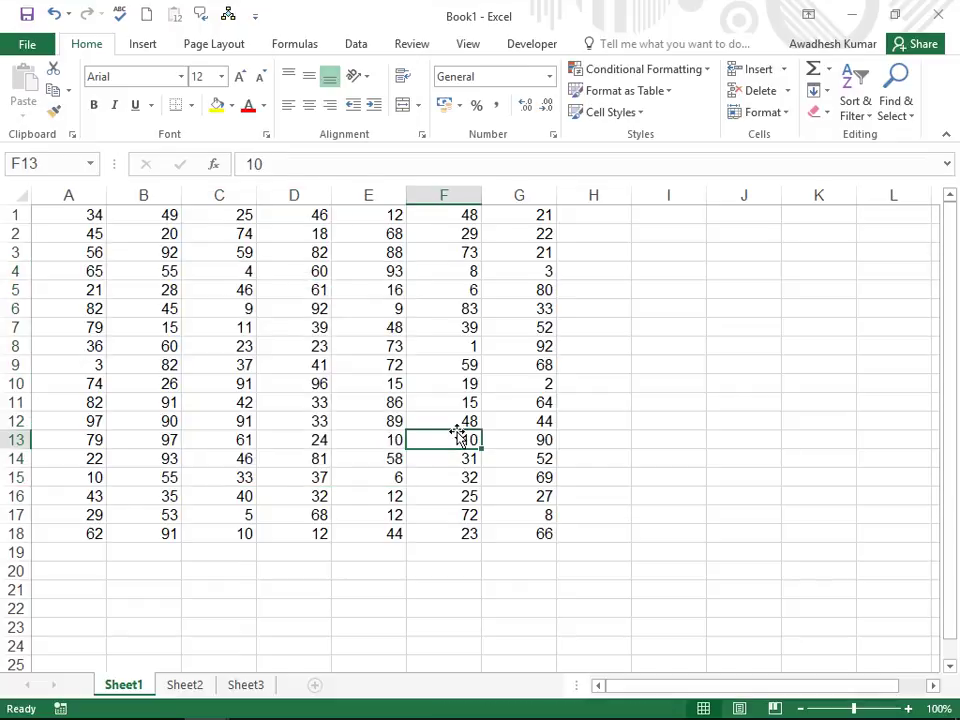
pyautogui.click(508, 44)
# Step: Open the VBA editor and insert a new Module1 into the VBAProject (Book1) project
pyautogui.click(6, 112)
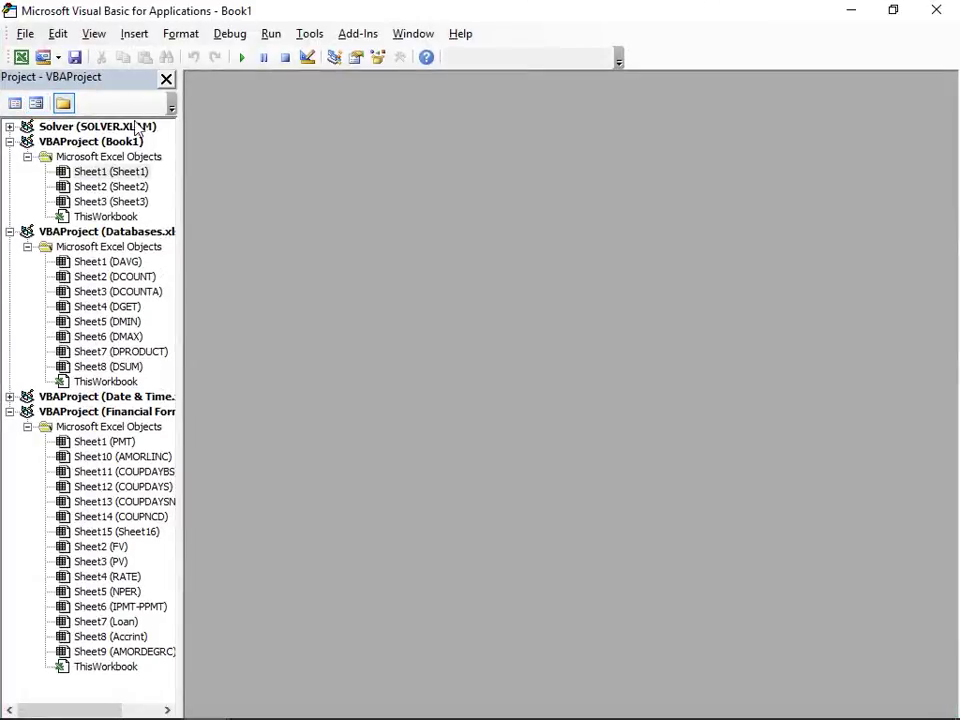
pyautogui.click(134, 33)
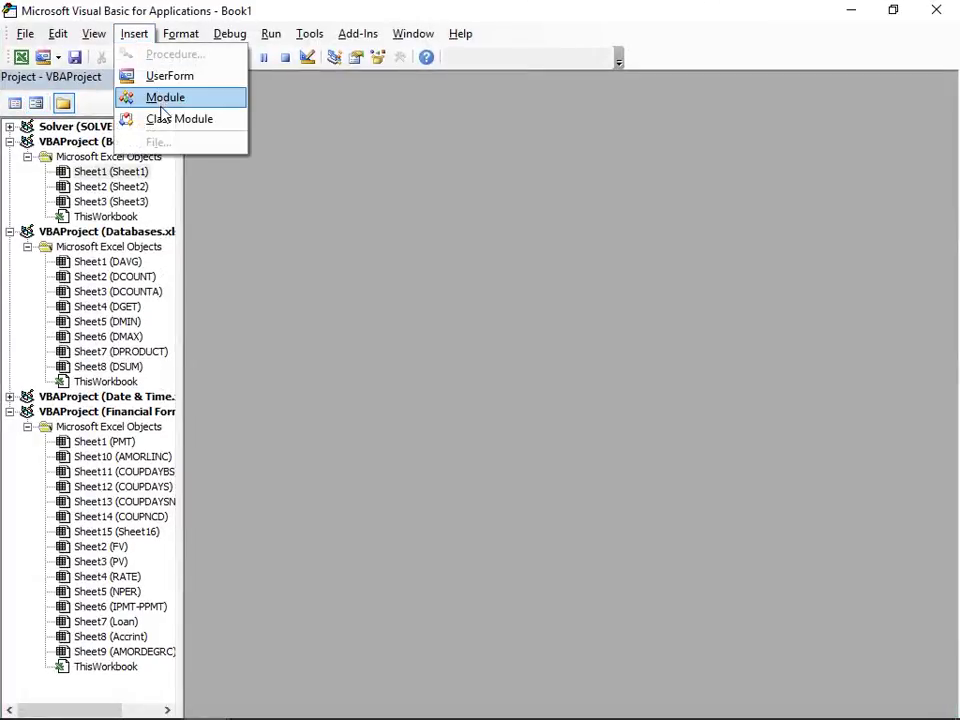
pyautogui.hotkey('alt', 'Tab')
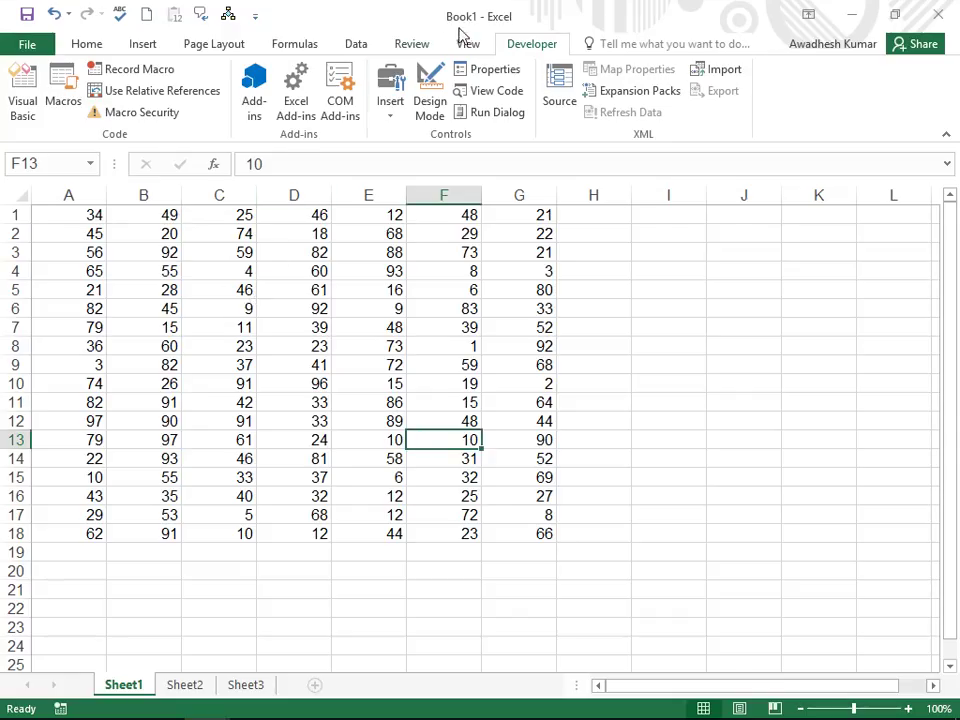
pyautogui.hotkey('alt', 'Tab')
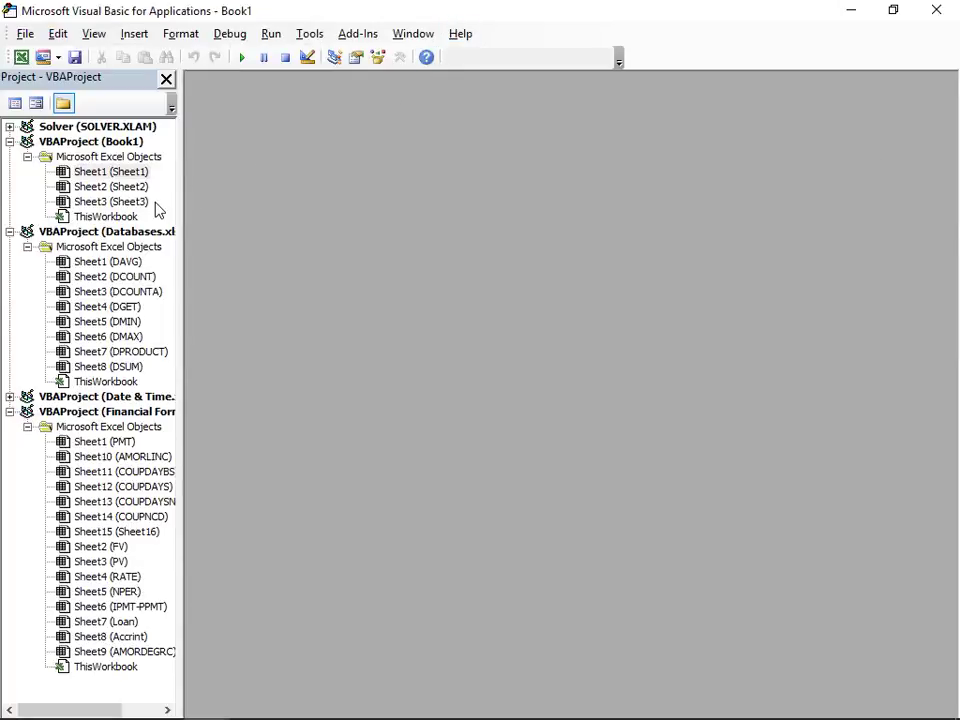
pyautogui.click(105, 142)
pyautogui.click(140, 36)
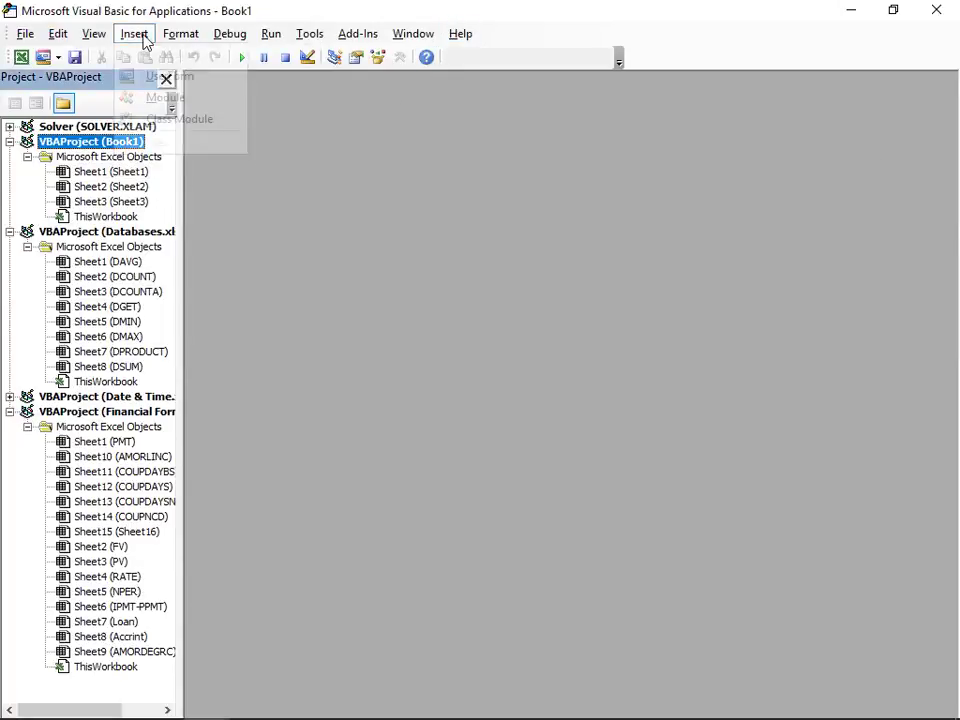
pyautogui.click(160, 97)
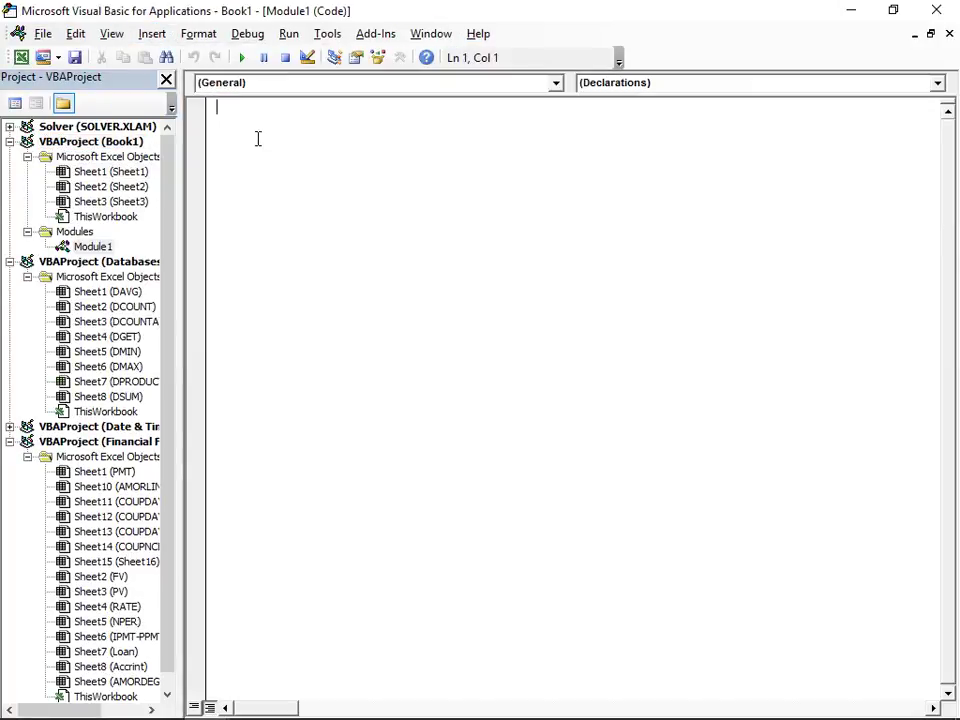
# Step: Write Sub MODULE with R = Application.InputBox("Select Range", "Sum", , , , , , 8) and run it
pyautogui.write('SUB MOD')
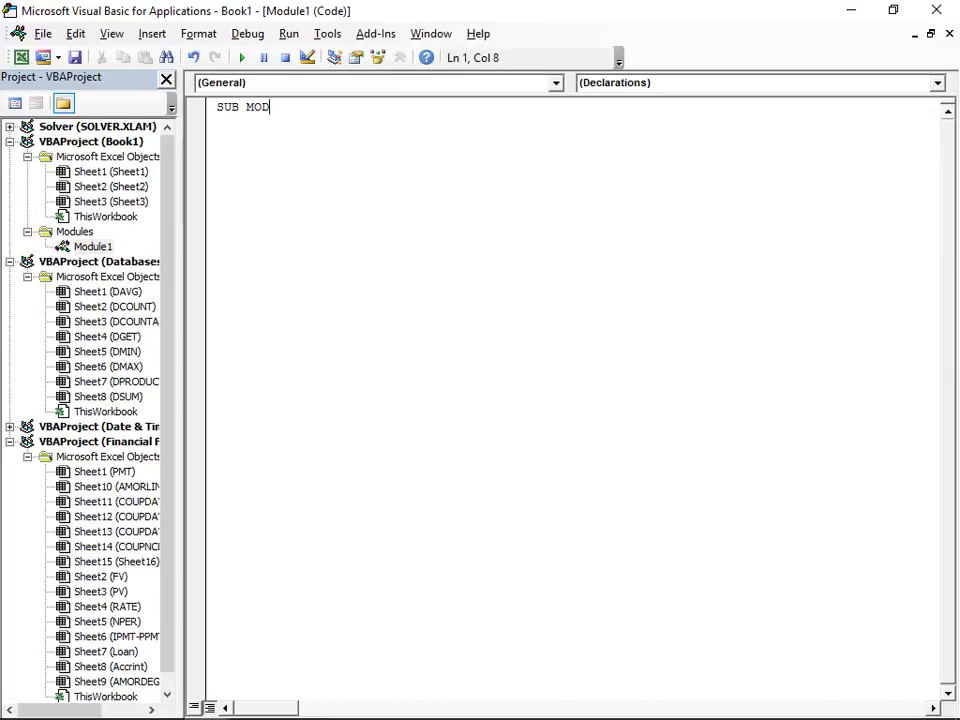
pyautogui.write('ULE')
pyautogui.press('Return')
pyautogui.write('R=A')
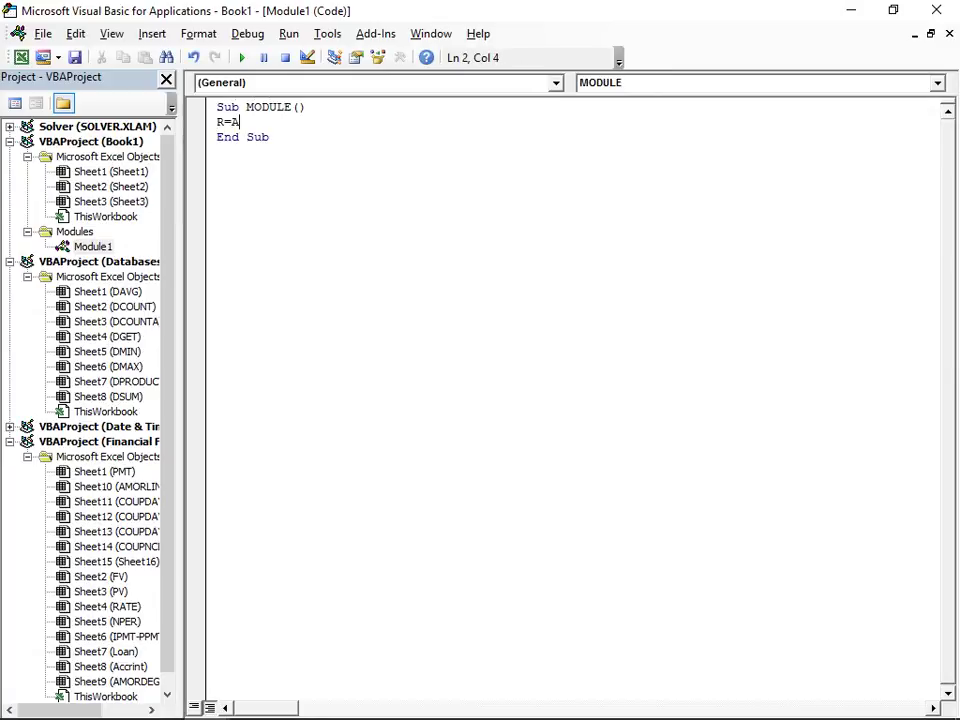
pyautogui.write('PPLICATION.')
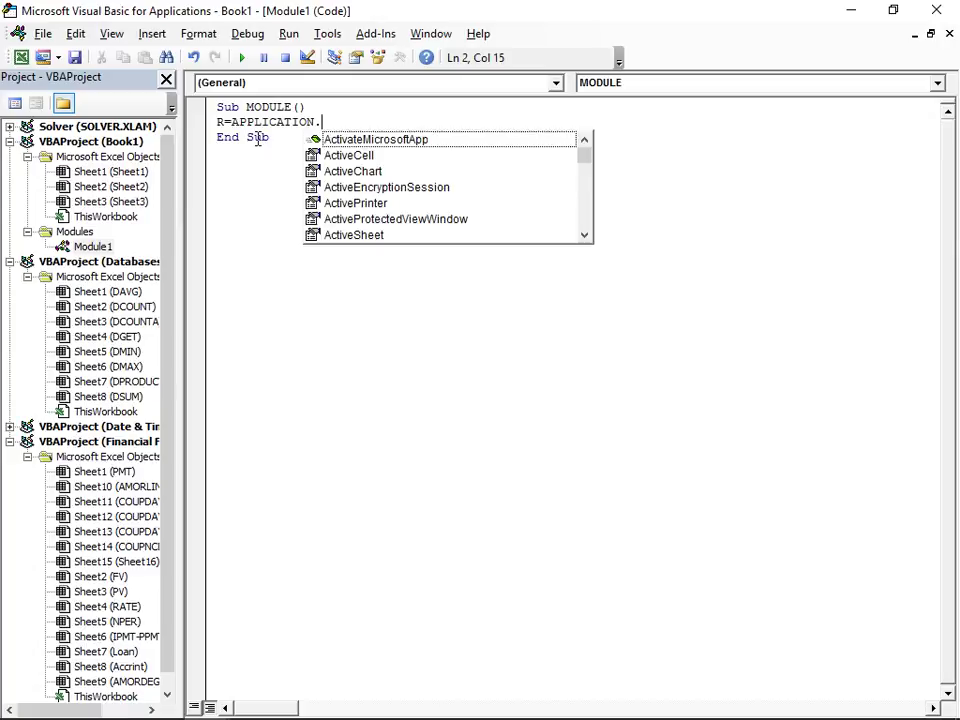
pyautogui.write('INPUT')
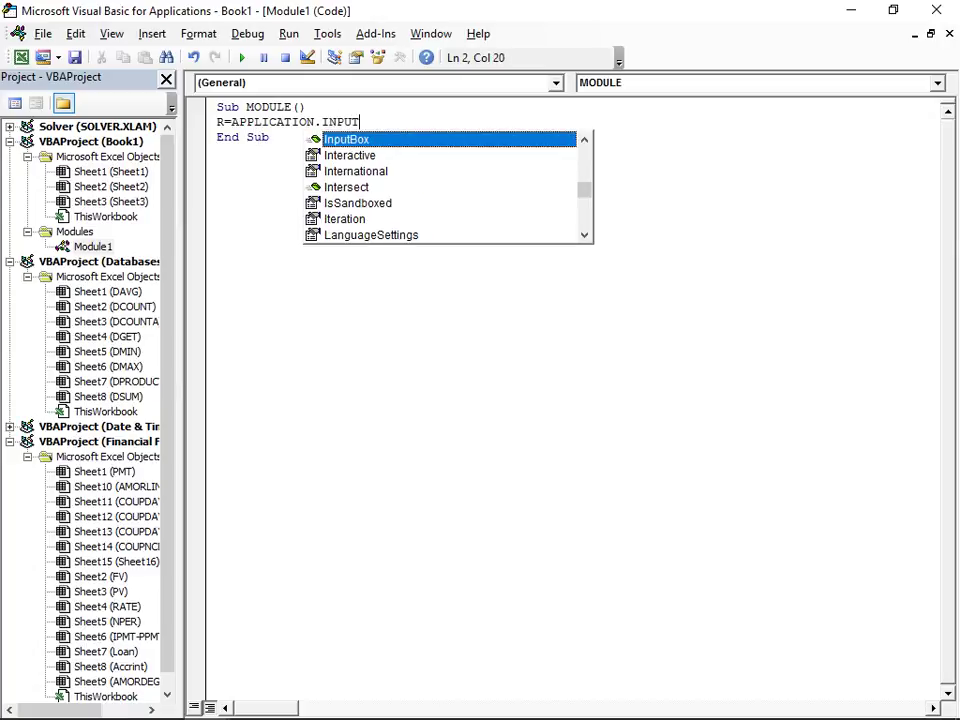
pyautogui.press('Tab')
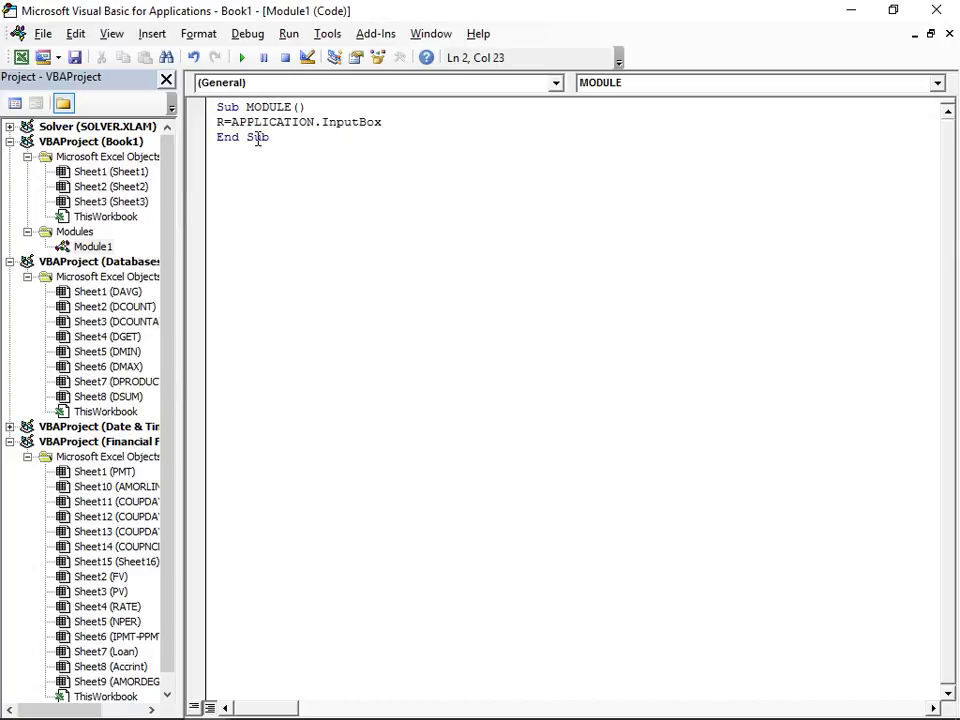
pyautogui.write('(')
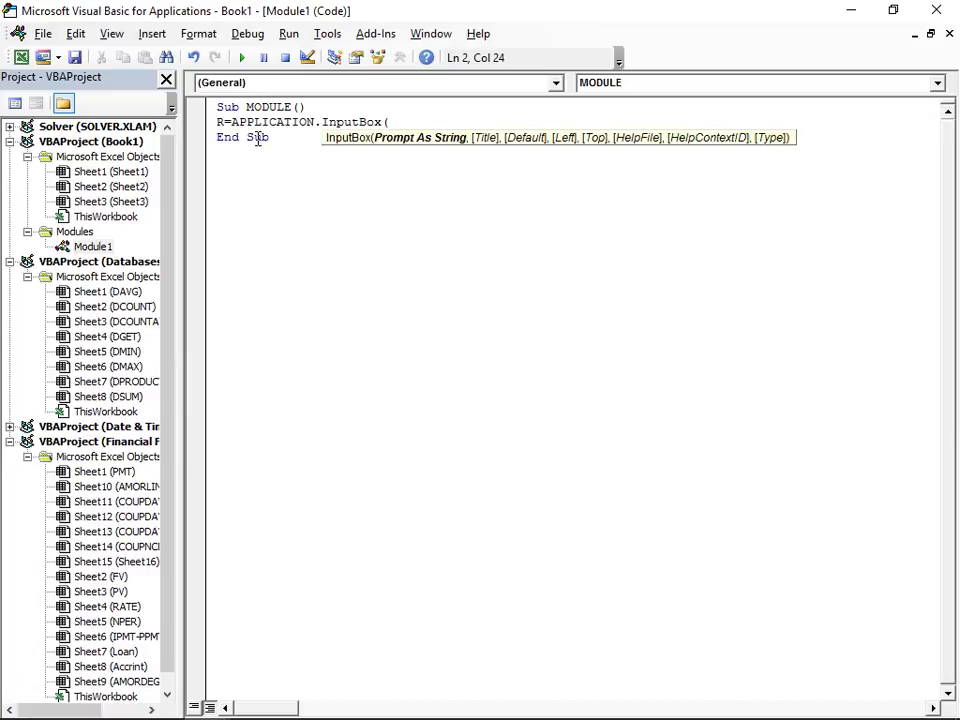
pyautogui.write('"')
pyautogui.write('Sel')
pyautogui.write('ect R')
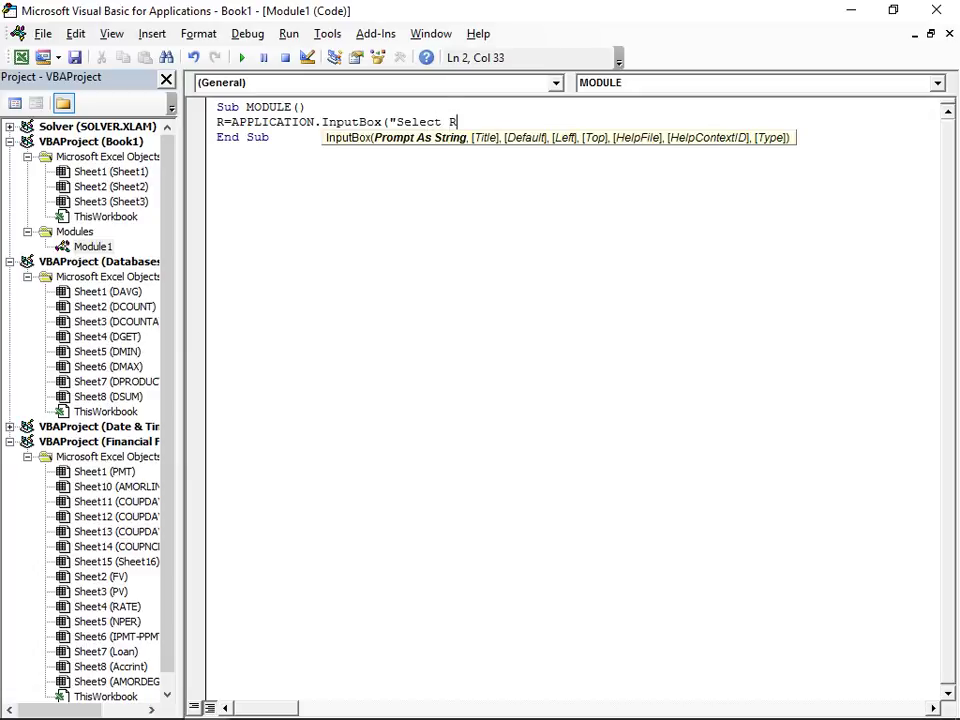
pyautogui.write('ange", ')
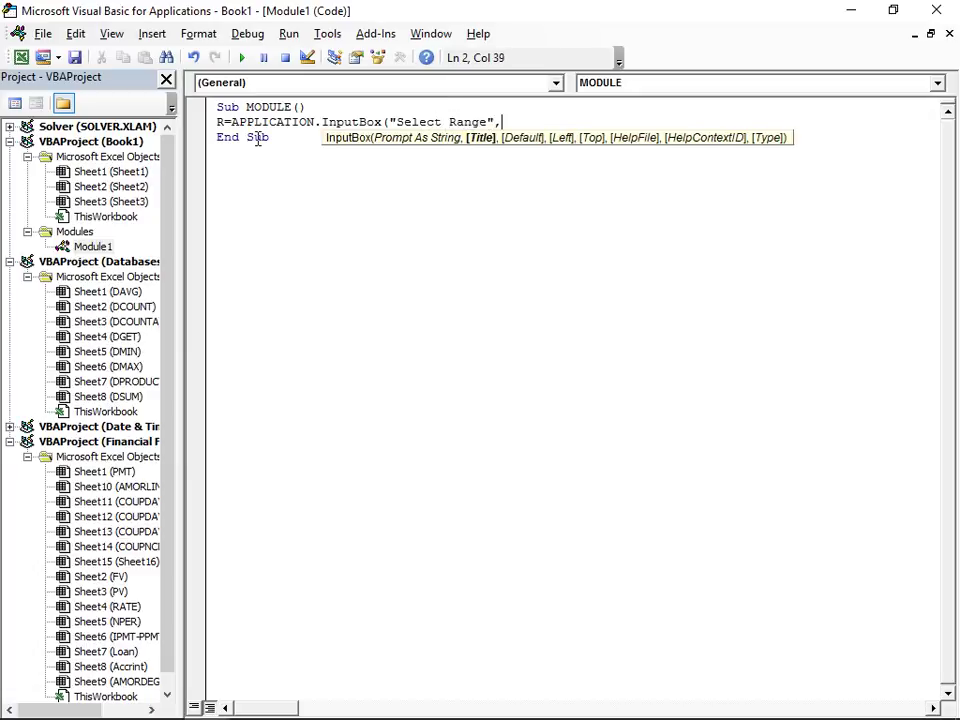
pyautogui.write('"Su')
pyautogui.write('m", , , , , ')
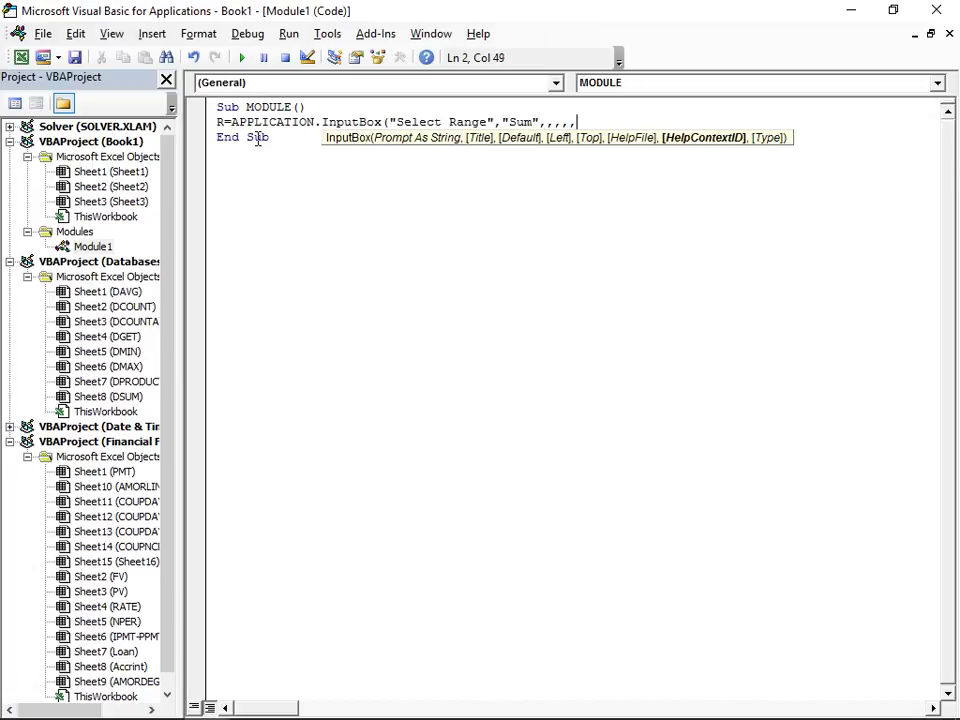
pyautogui.write(', ')
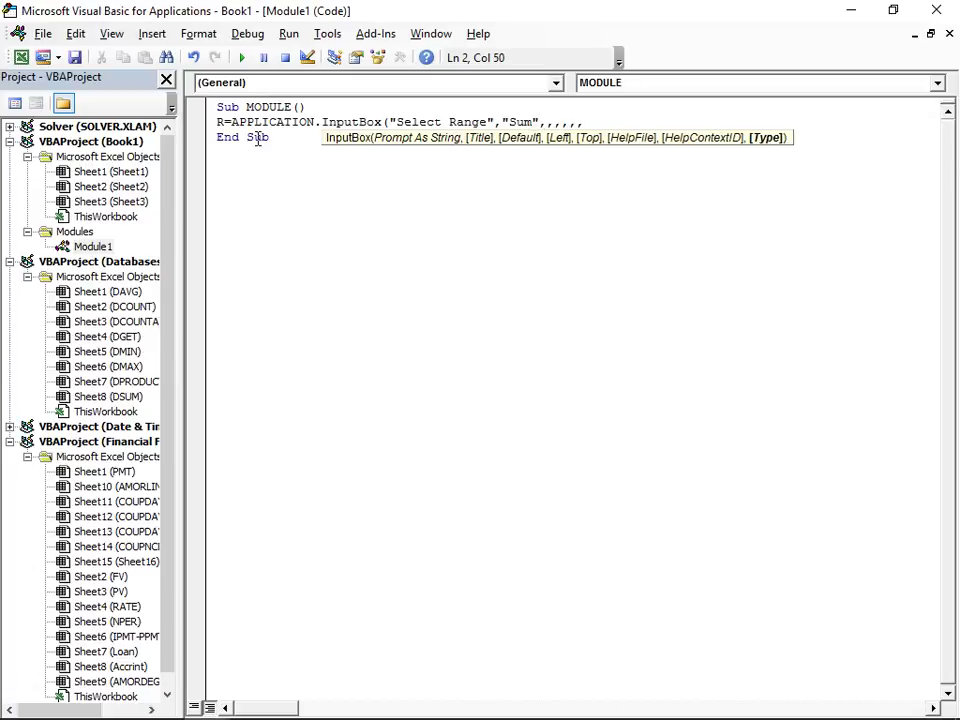
pyautogui.write('8')
pyautogui.write(')')
pyautogui.press('Return')
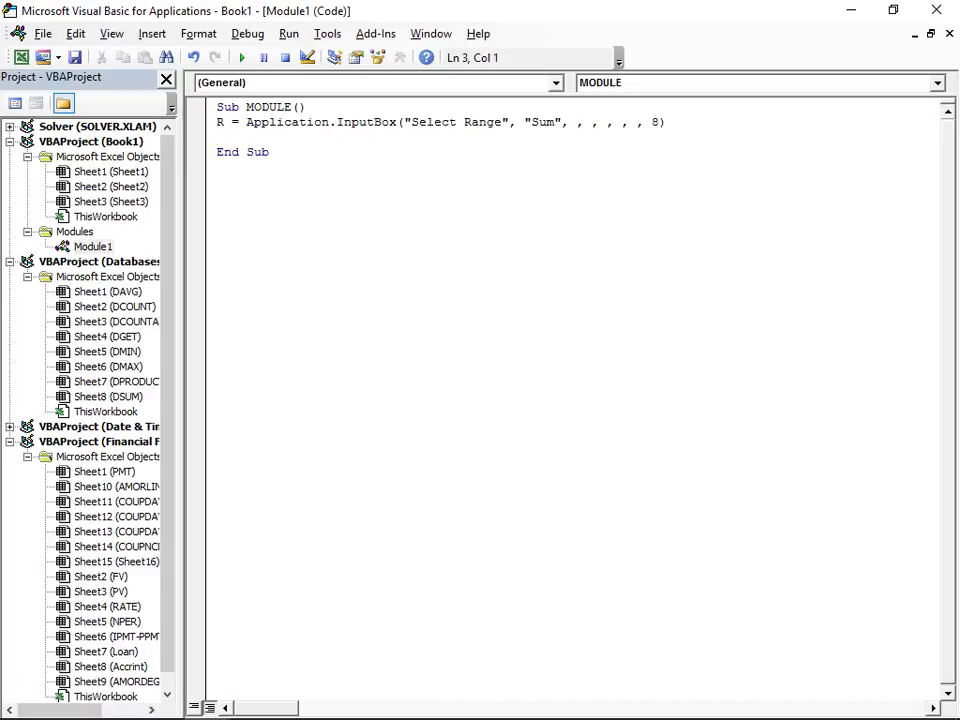
pyautogui.press('F5')
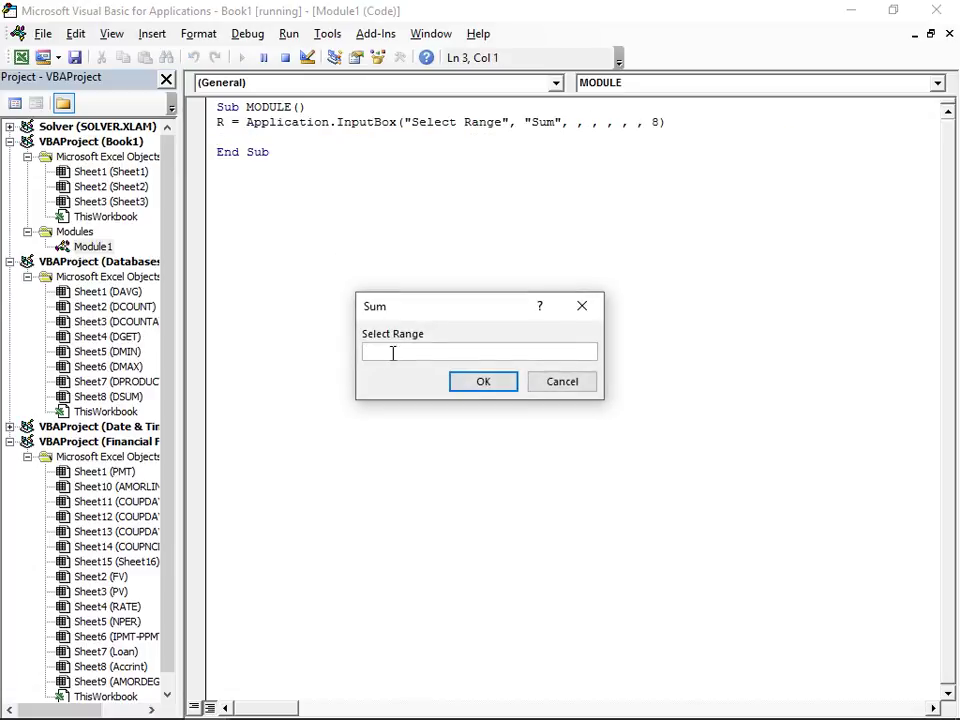
# Step: Dismiss the Sum prompt and visit the Date & Time workbook, moving from F11 to G11
pyautogui.press('Escape')
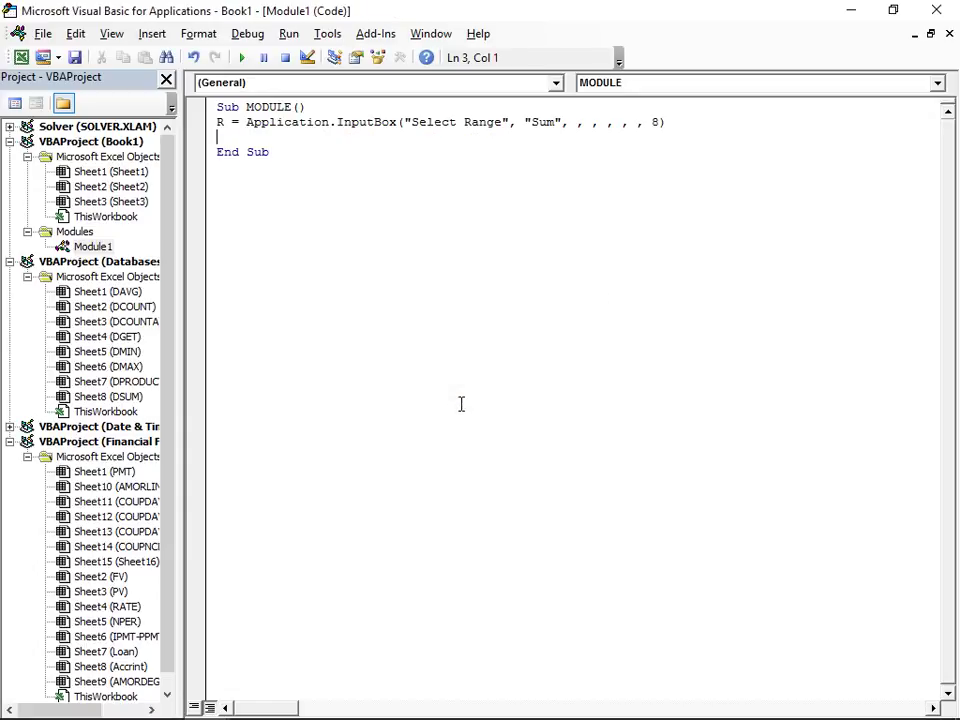
pyautogui.hotkey('alt', 'Tab')
pyautogui.hotkey('alt', 'Tab')
pyautogui.hotkey('alt', 'Tab')
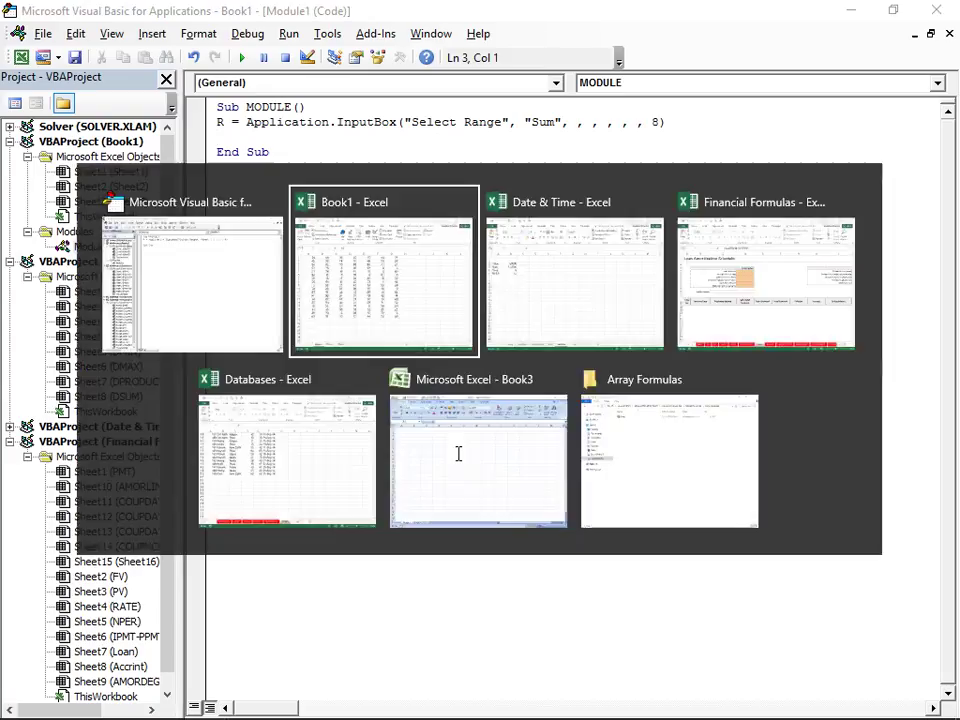
pyautogui.hotkey('alt', 'Tab')
pyautogui.click(540, 396)
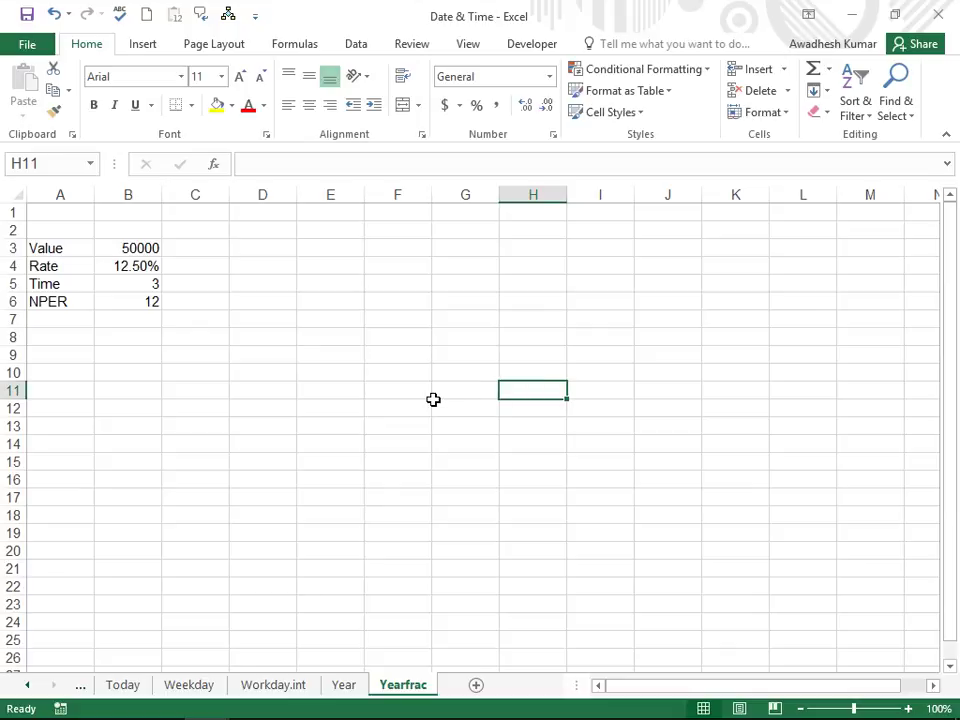
pyautogui.click(395, 390)
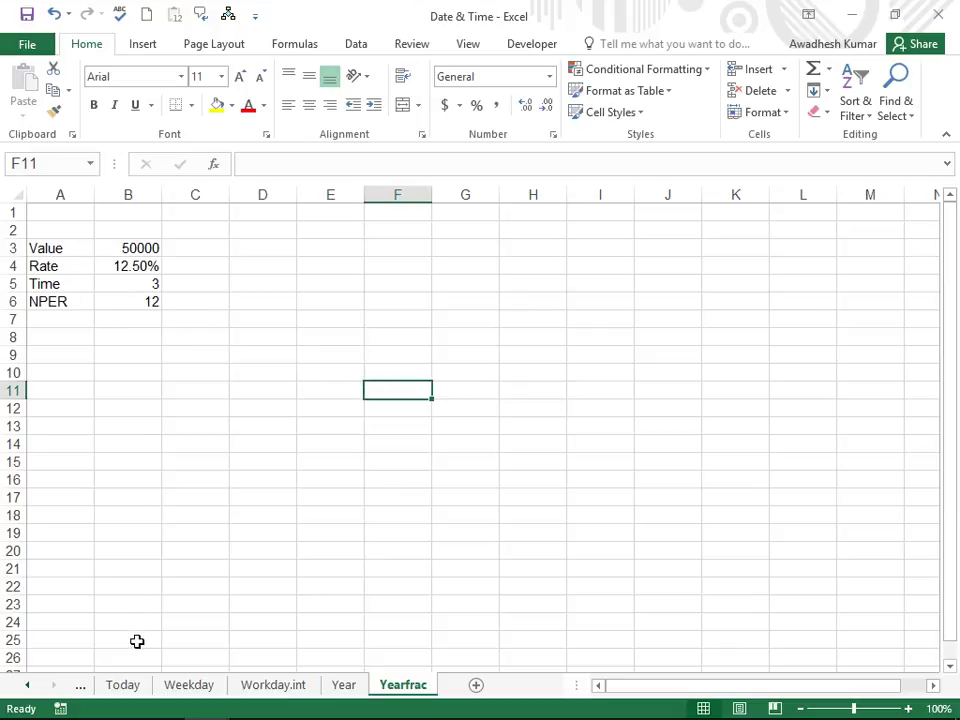
pyautogui.press('F2')
pyautogui.press('Tab')
# Step: Rerun MODULE from Book1's VBA editor, drag C5:E12 into the prompt, then cancel it
pyautogui.hotkey('alt', 'Tab')
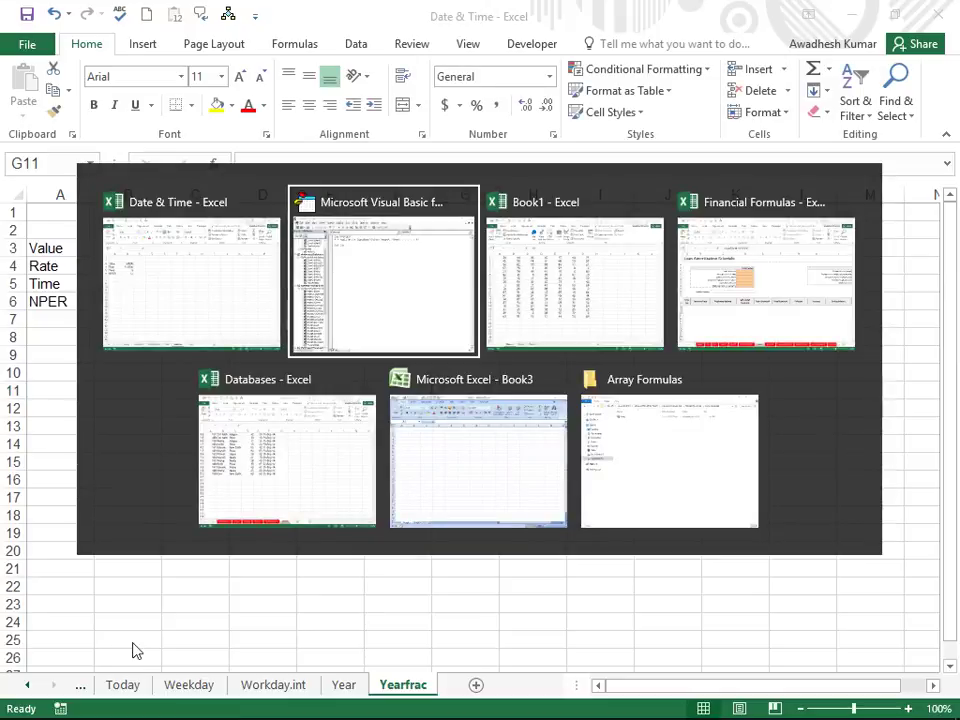
pyautogui.hotkey('alt', 'Tab')
pyautogui.click(99, 331)
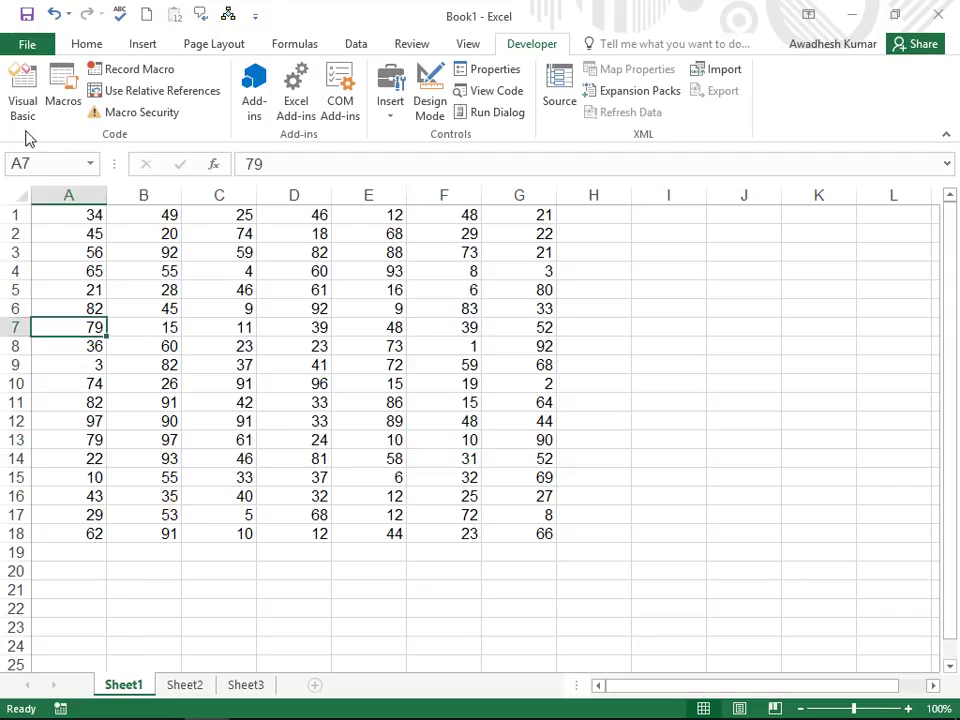
pyautogui.click(22, 96)
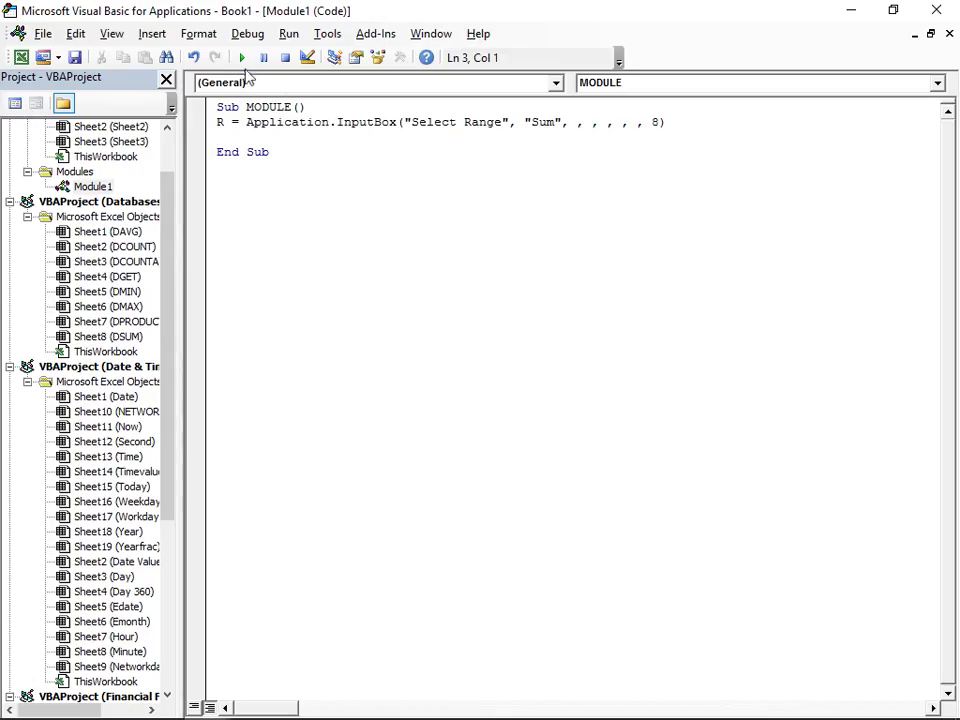
pyautogui.click(242, 57)
pyautogui.hotkey('alt', 'Tab')
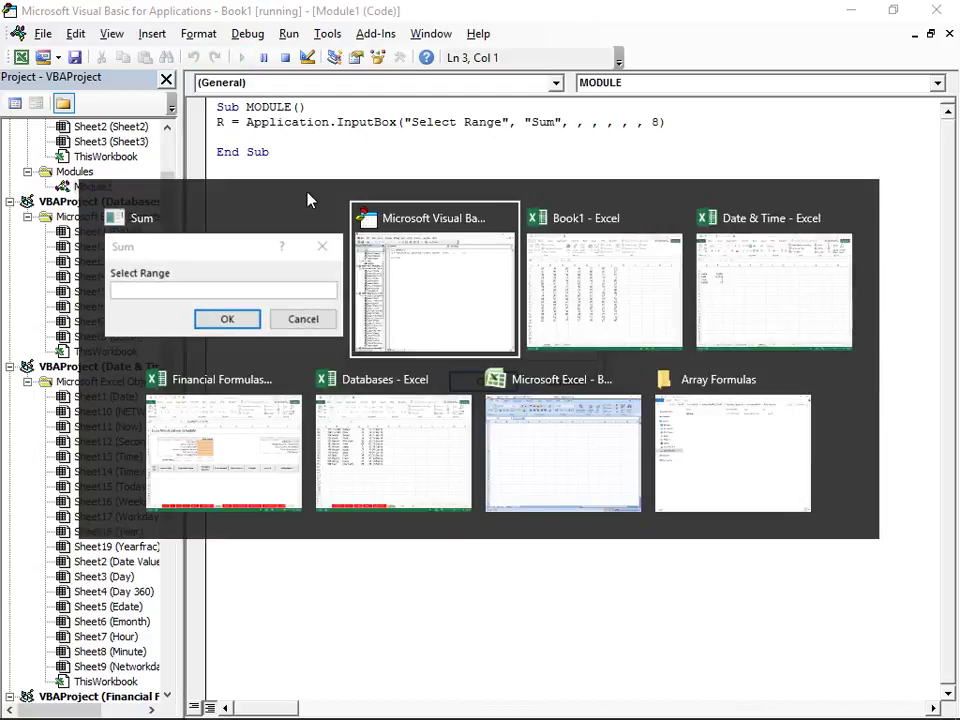
pyautogui.hotkey('alt', 'Tab')
pyautogui.moveTo(240, 290)
pyautogui.mouseDown()
pyautogui.moveTo(343, 423)
pyautogui.moveTo(542, 510)
pyautogui.moveTo(542, 496)
pyautogui.mouseUp()
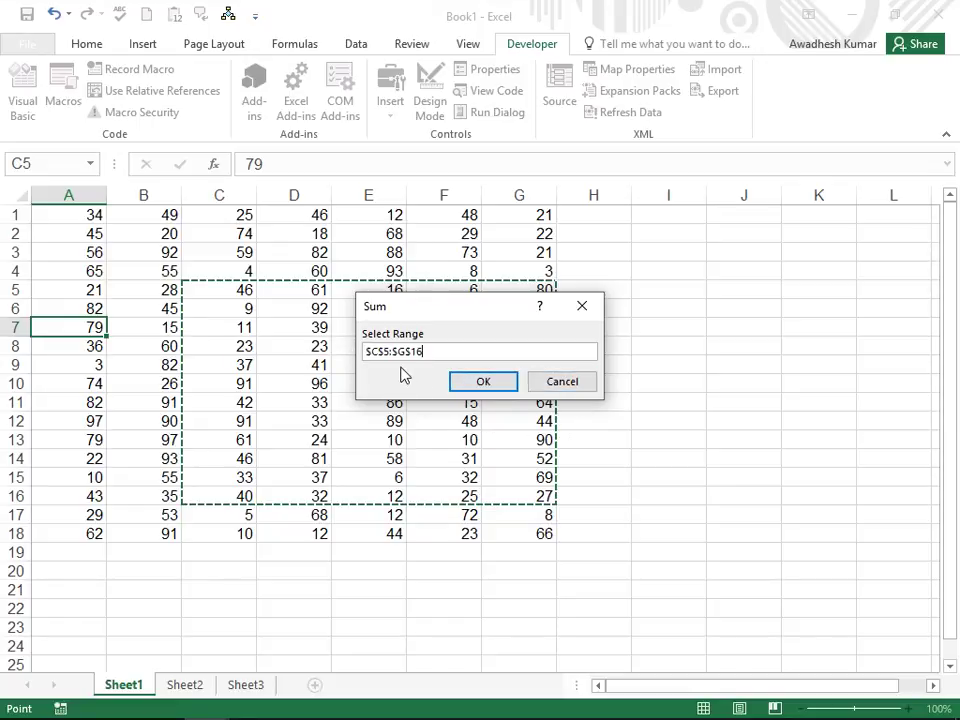
pyautogui.click(561, 381)
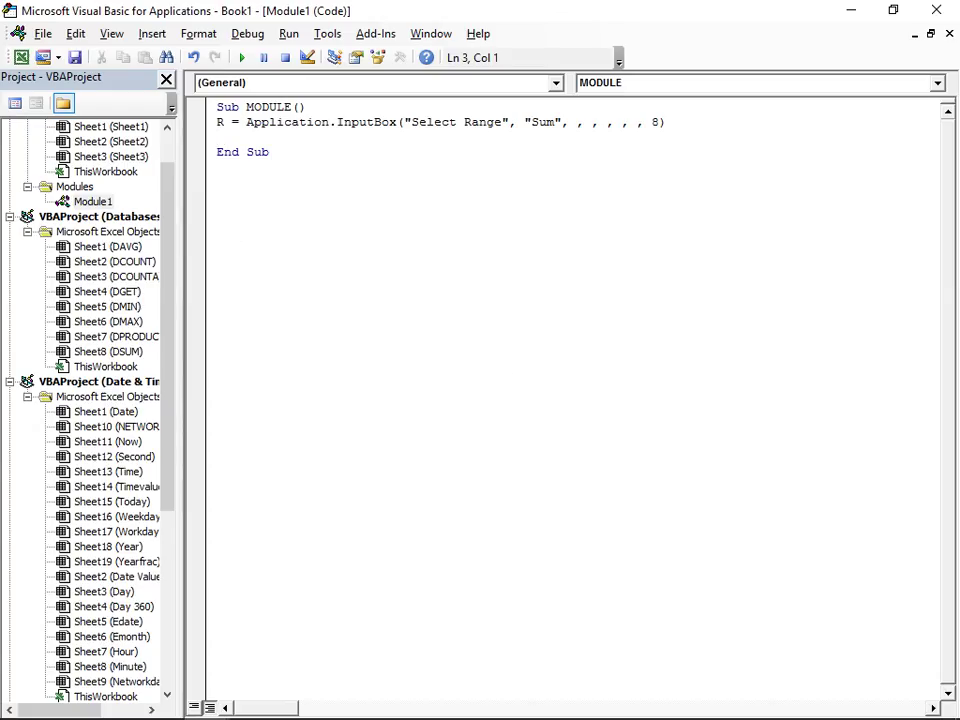
# Step: Add the line MsgBox Application.WorksheetFunction.Sum(r) to MODULE and run the macro
pyautogui.write('msgbox ap')
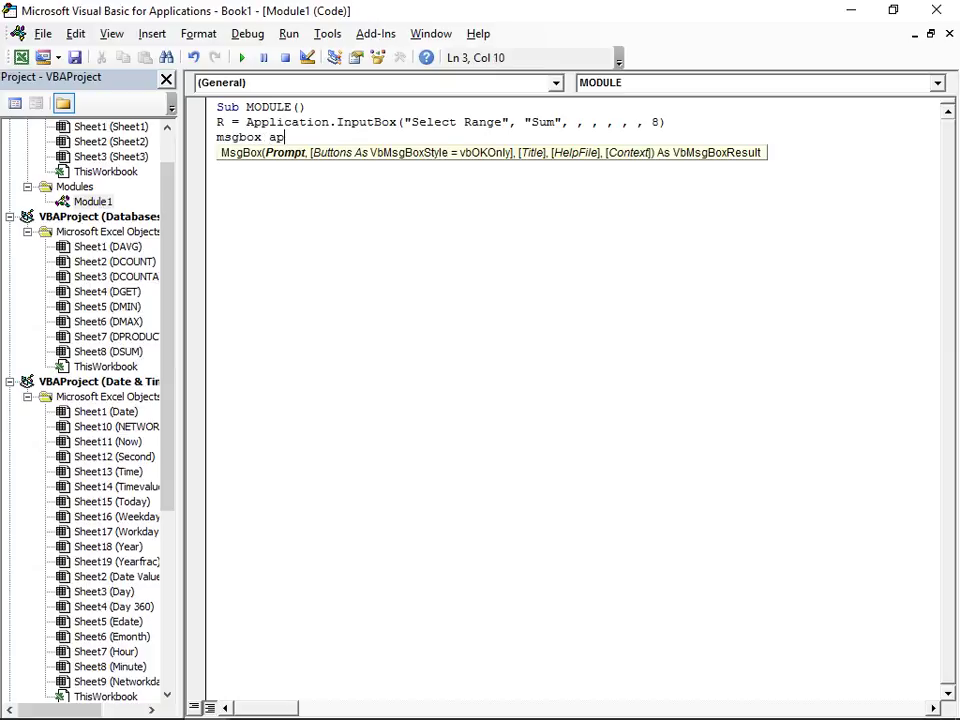
pyautogui.write('plication.')
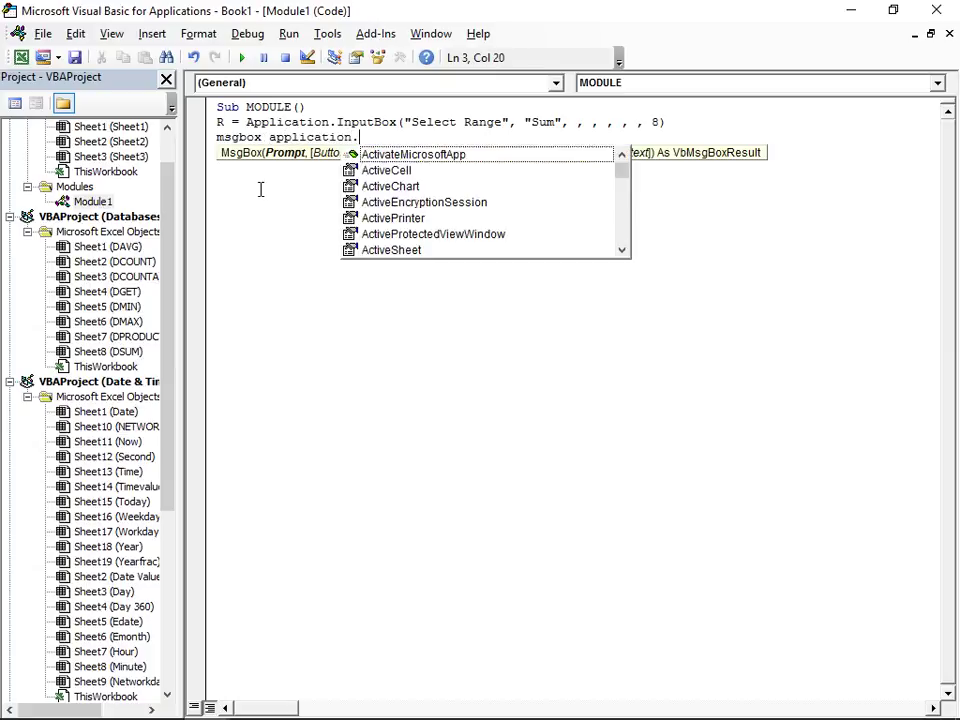
pyautogui.write('wu')
pyautogui.press('BackSpace')
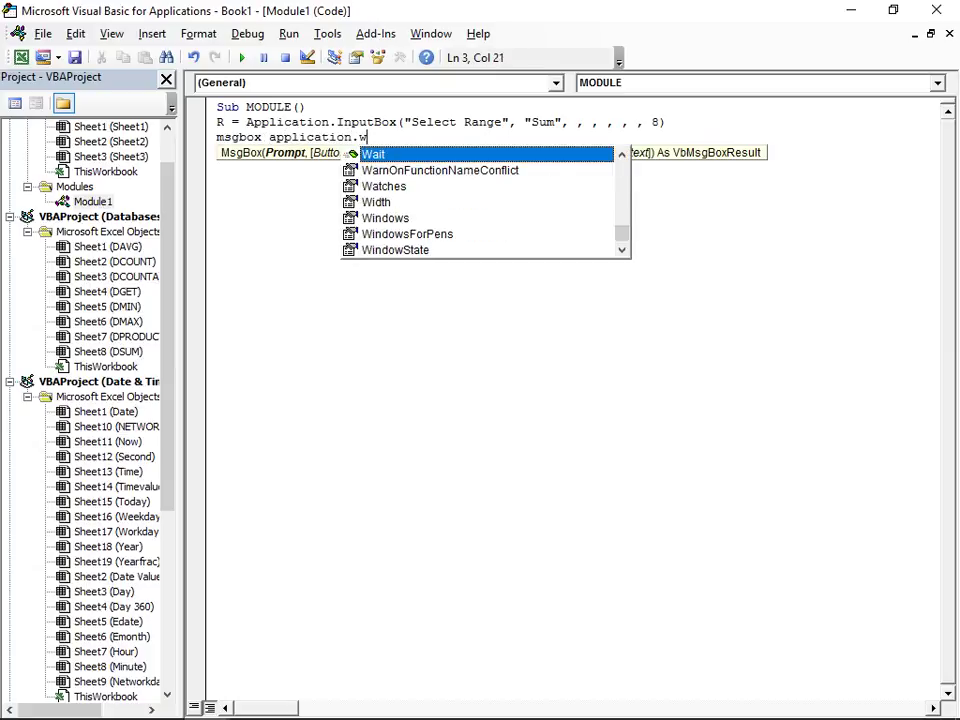
pyautogui.write('orks')
pyautogui.press('Tab')
pyautogui.write('.s')
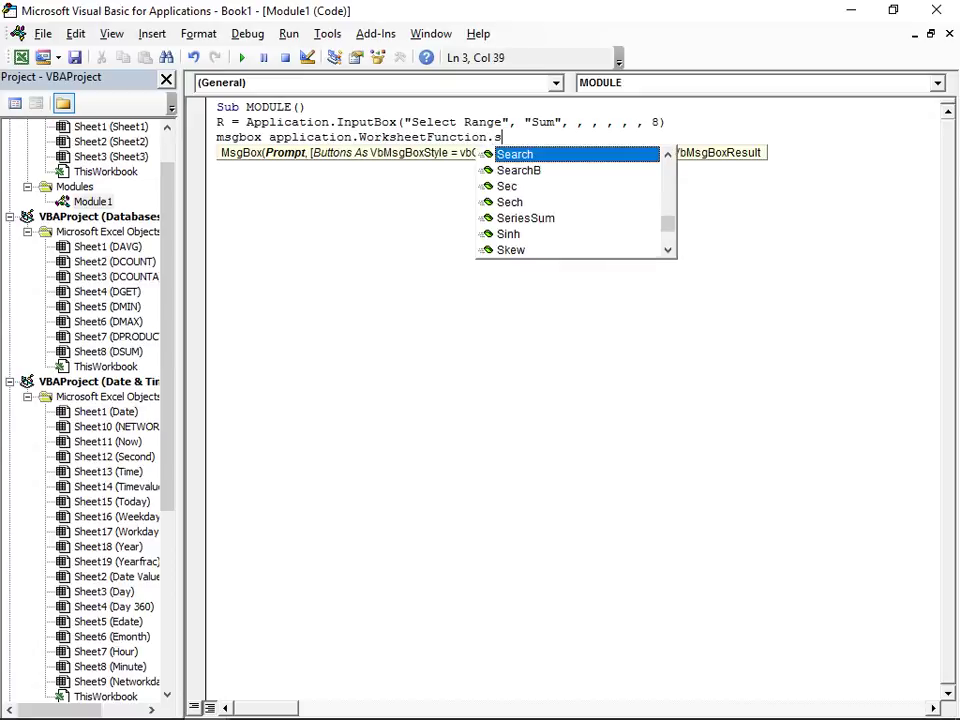
pyautogui.write('um')
pyautogui.press('Tab')
pyautogui.write('(')
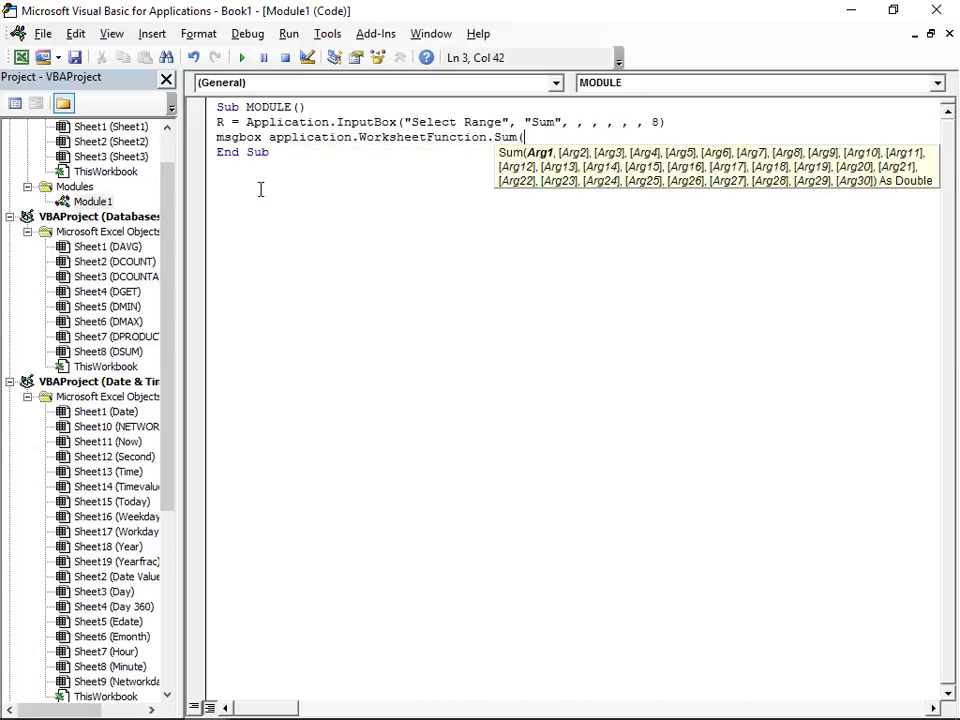
pyautogui.write('r')
pyautogui.press('Return')
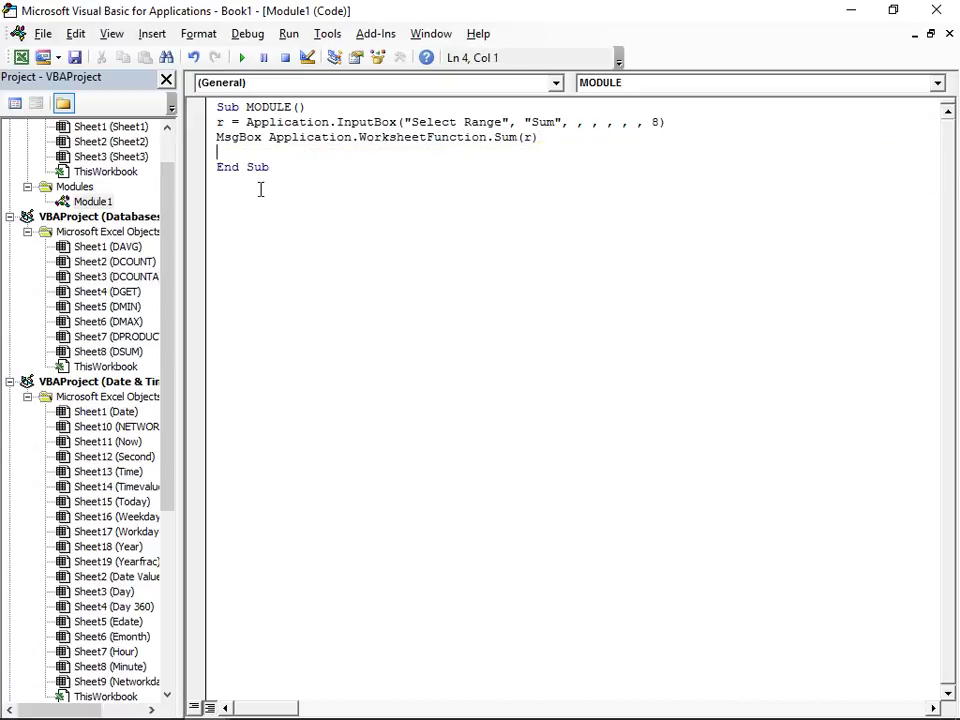
pyautogui.press('F5')
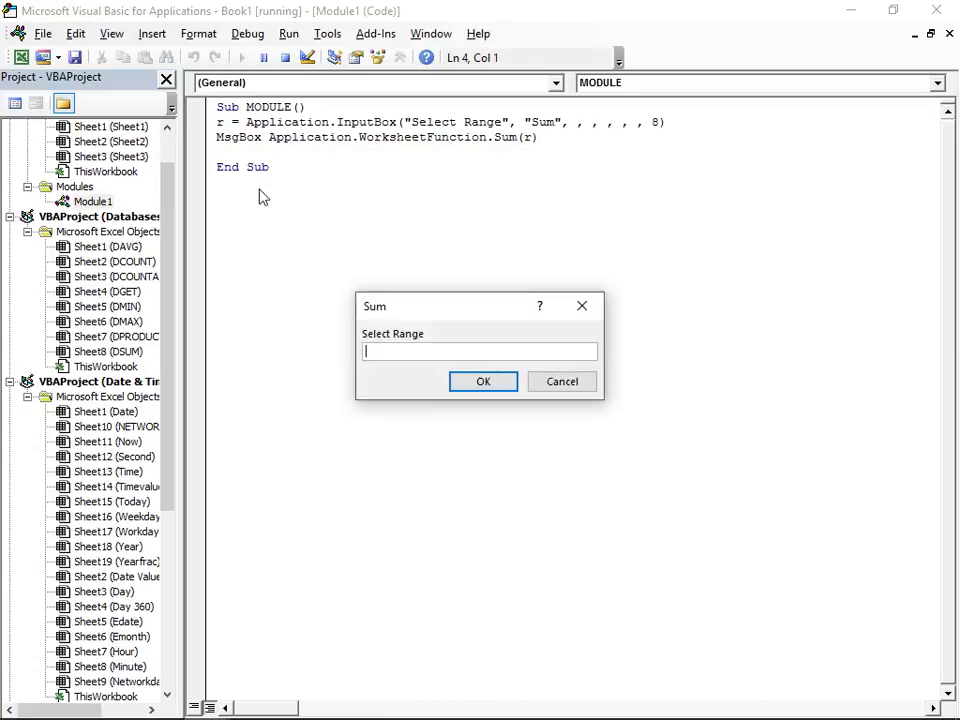
# Step: Give the Sum prompt the range A7:C12 and close the resulting 1030 total
pyautogui.hotkey('alt', 'Tab')
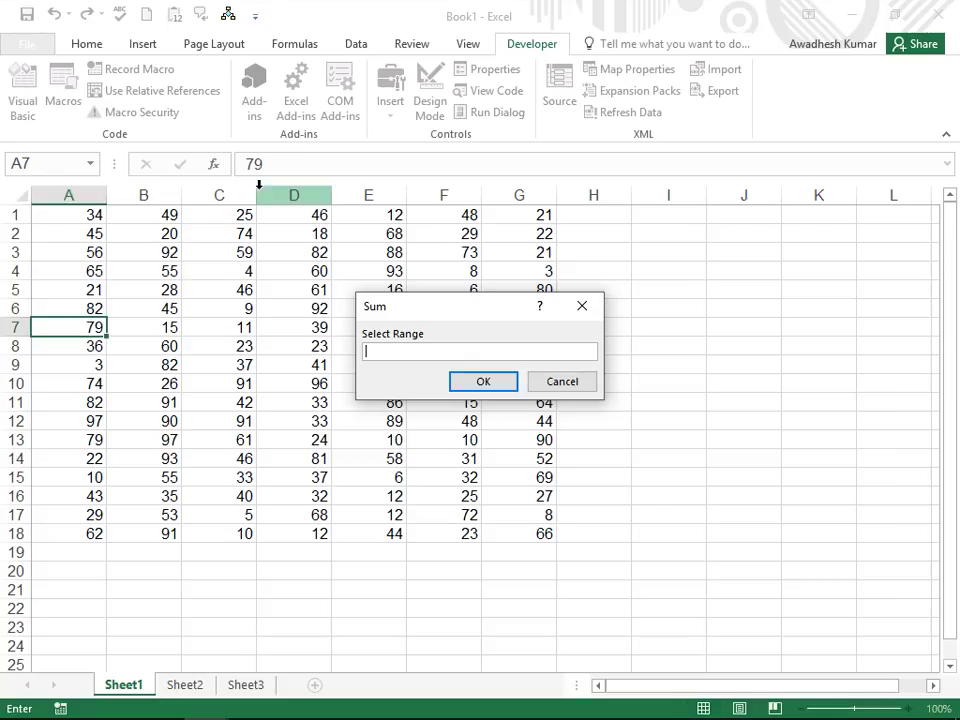
pyautogui.moveTo(69, 327); pyautogui.dragTo(219, 364)
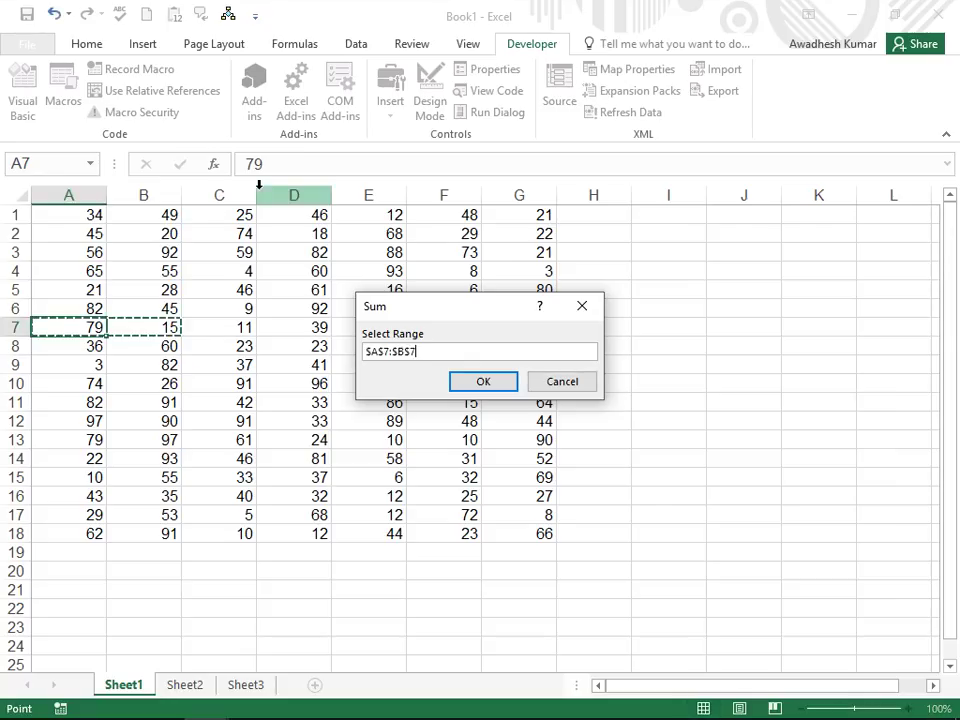
pyautogui.hotkey('shift', 'Down')
pyautogui.hotkey('shift', 'Down')
pyautogui.hotkey('shift', 'Down')
pyautogui.press('Return')
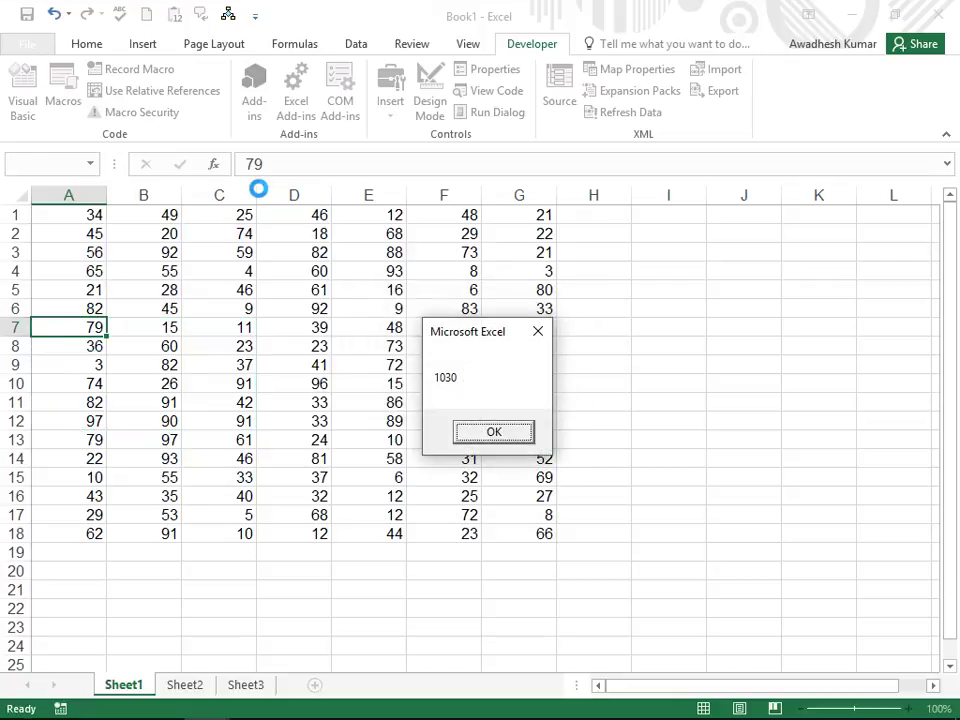
pyautogui.press('Return')
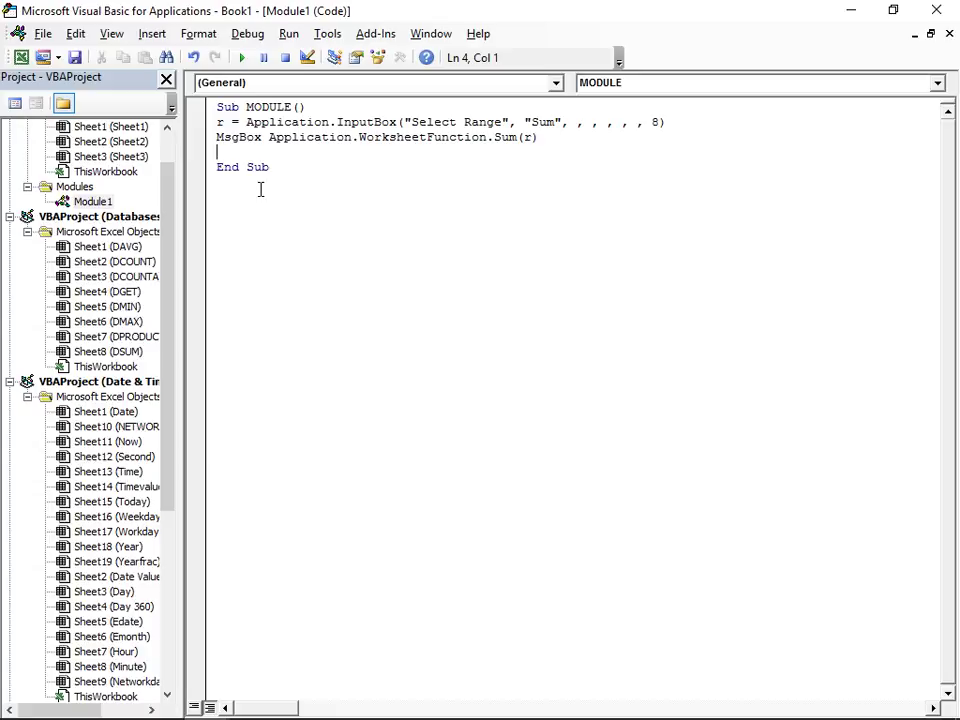
# Step: Delete the blank line before End Sub, select A1:G18 in Excel, and reopen the VBA editor
pyautogui.press('BackSpace')
pyautogui.hotkey('alt', 'Tab')
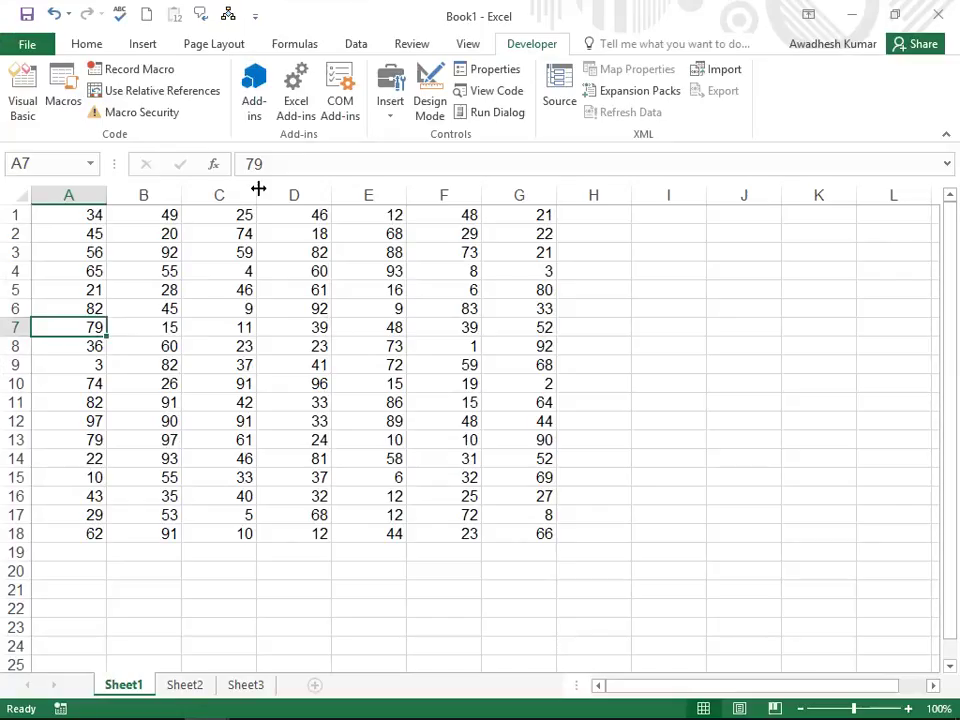
pyautogui.moveTo(99, 216)
pyautogui.mouseDown()
pyautogui.moveTo(122, 319)
pyautogui.moveTo(542, 530)
pyautogui.mouseUp()
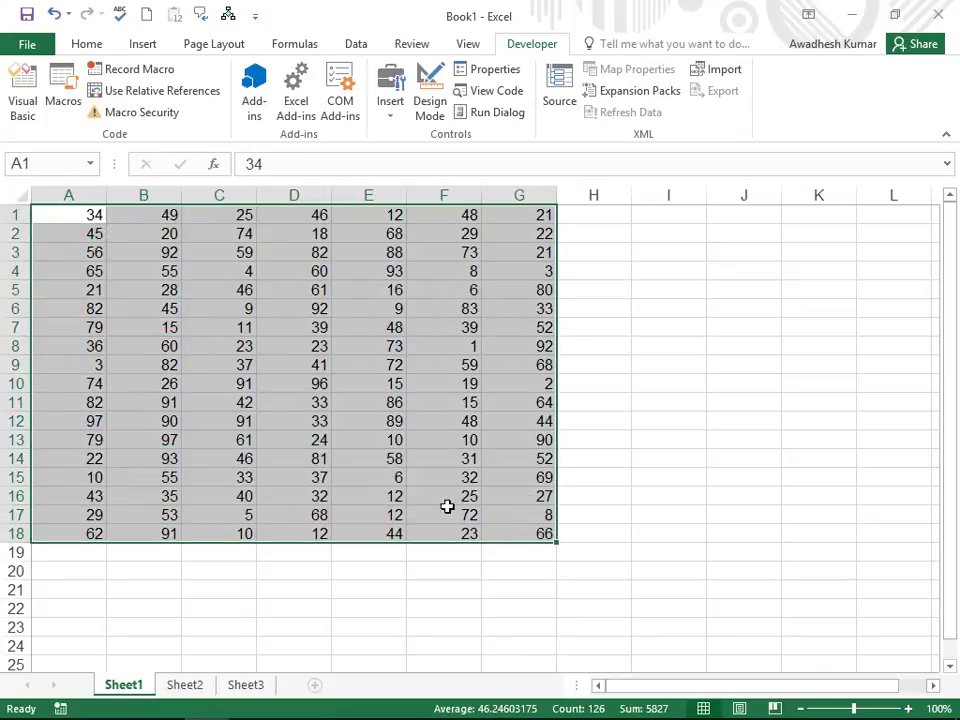
pyautogui.click(36, 96)
# Step: Declare Sub moduleaaa with outer loop For i = 1 To Range("A65000").End(xlUp).Row, fixing the compile error
pyautogui.write('s')
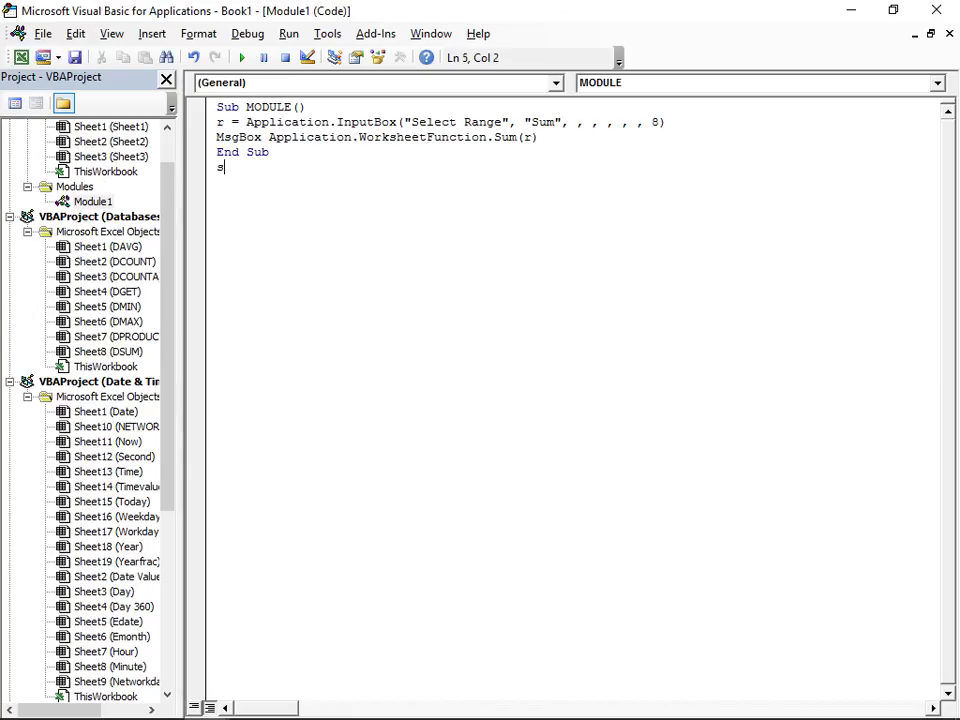
pyautogui.write('ub modulea')
pyautogui.write('aa')
pyautogui.press('Return')
pyautogui.write('for ')
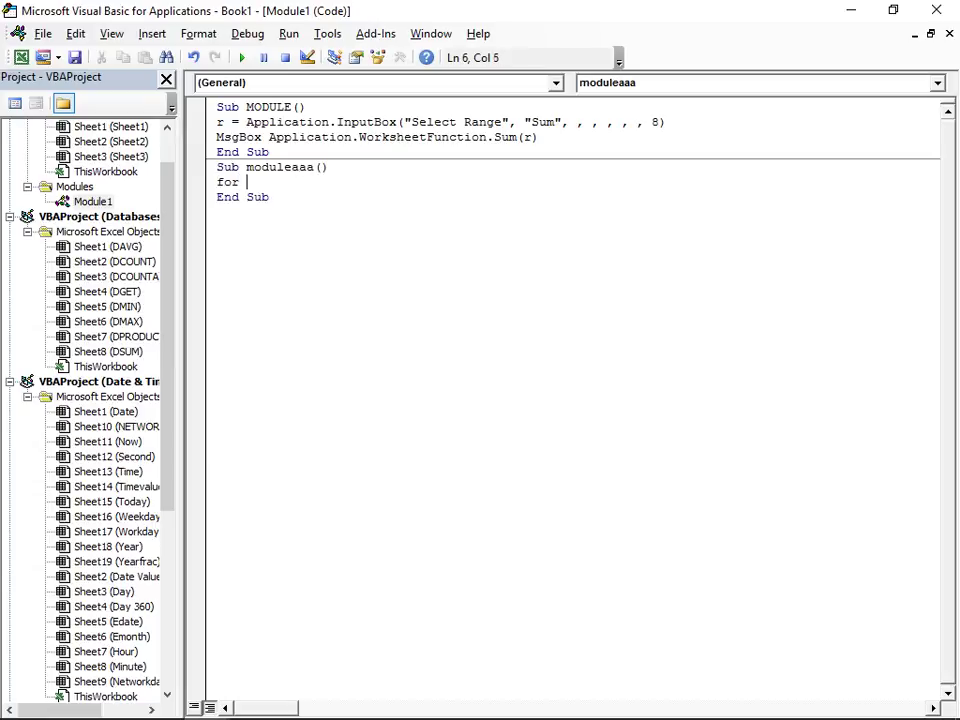
pyautogui.write('i = 1 to')
pyautogui.write('range')
pyautogui.write('("A65000')
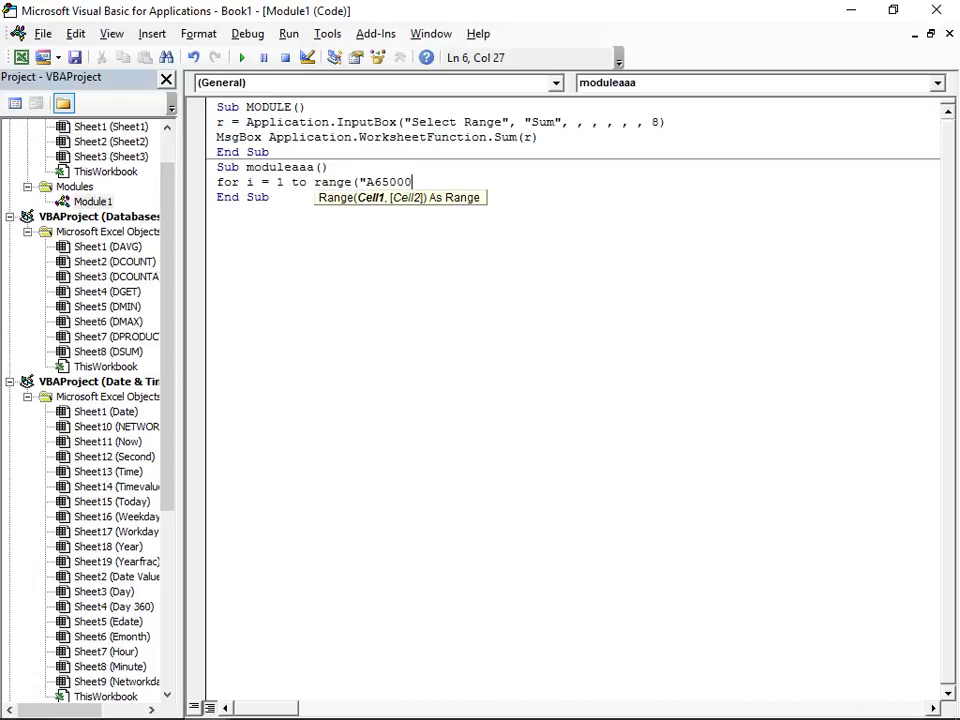
pyautogui.write(').end')
pyautogui.press('Tab')
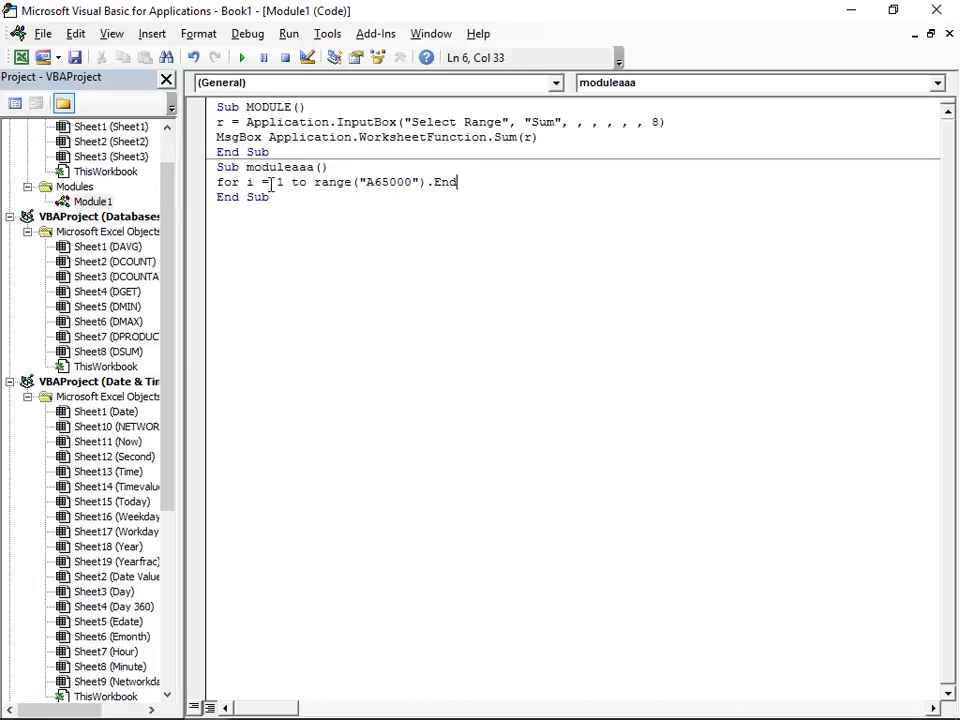
pyautogui.write('(')
pyautogui.press('Down')
pyautogui.press('Down')
pyautogui.press('Down')
pyautogui.press('Tab')
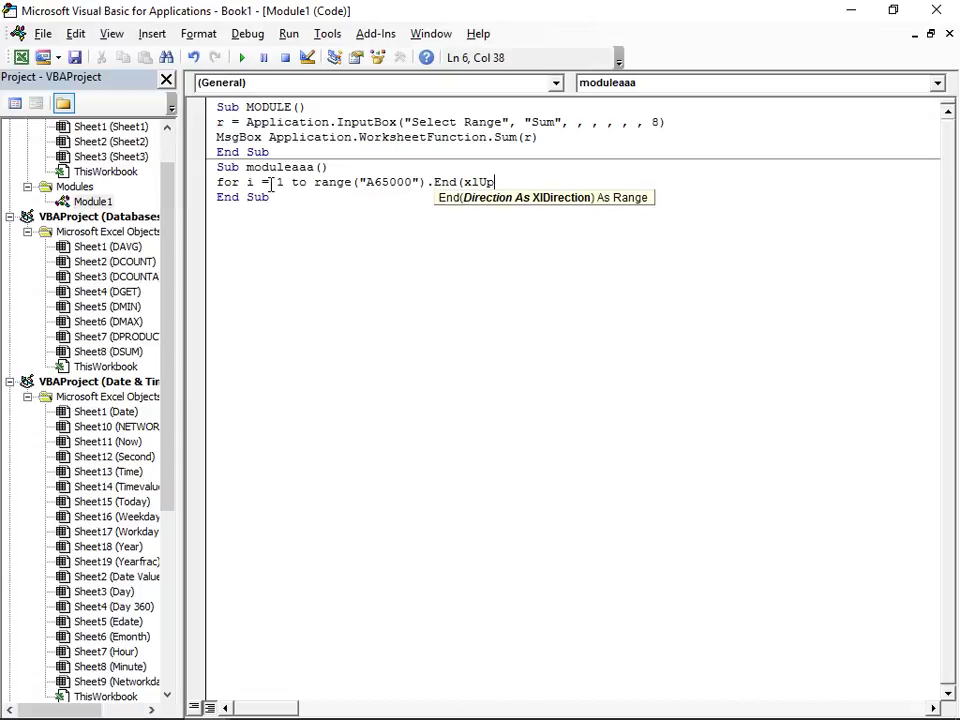
pyautogui.write('?).row')
pyautogui.press('Return')
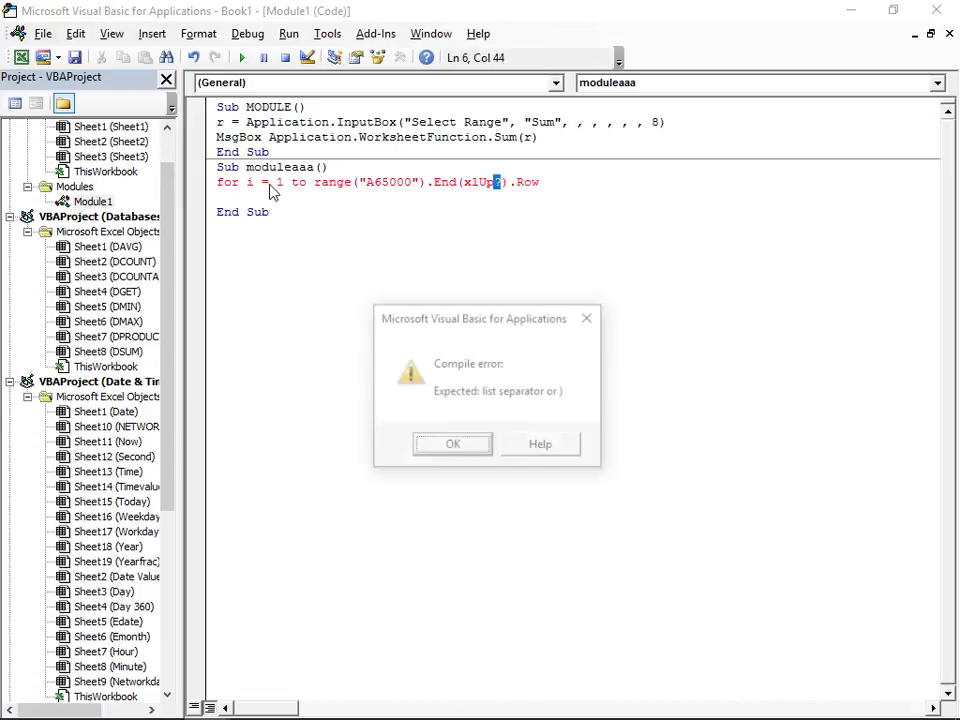
pyautogui.press('Return')
pyautogui.click(501, 182)
pyautogui.press('Left')
pyautogui.press('BackSpace')
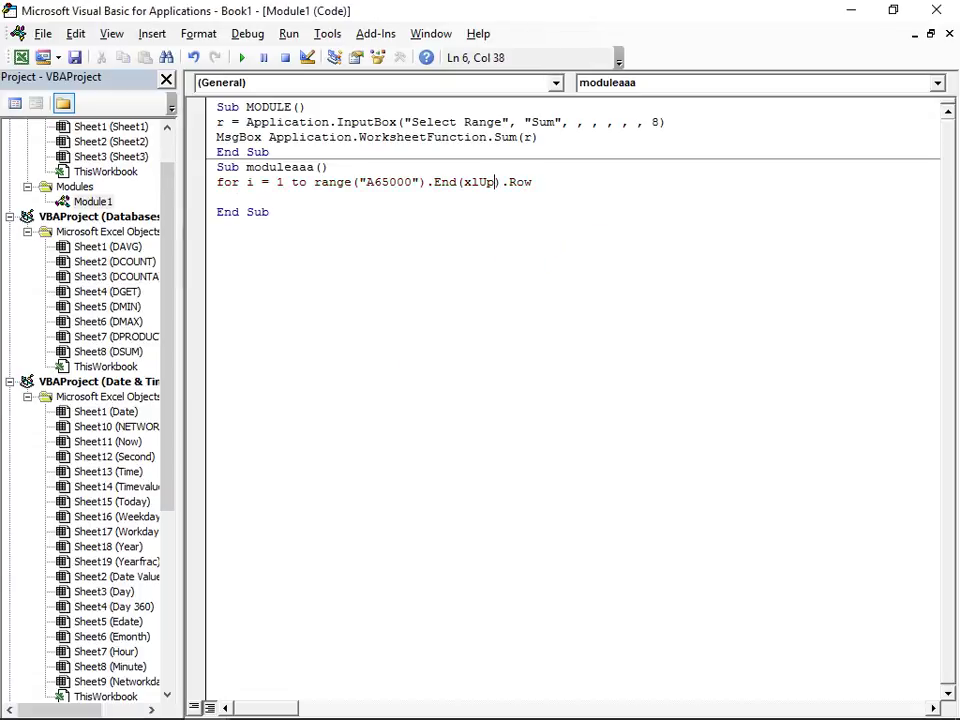
pyautogui.press('Down')
# Step: Add the inner loop For j = 1 To Range("Xfd1").End(xlToLeft).Column
pyautogui.write('fo')
pyautogui.write('r j = 1 t')
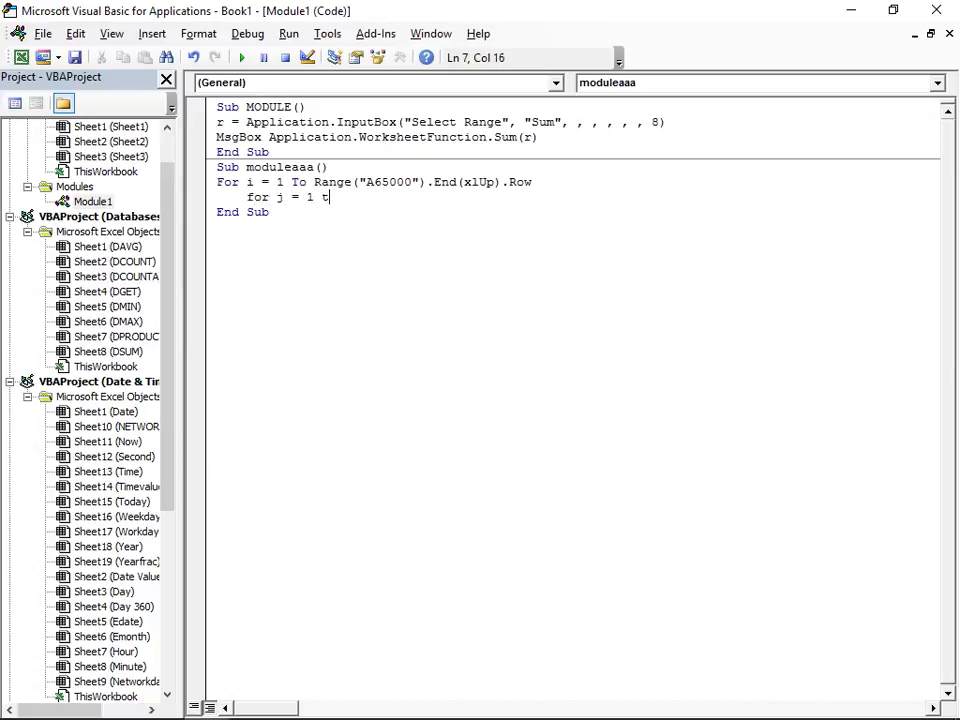
pyautogui.write('o ran')
pyautogui.write('ge("X')
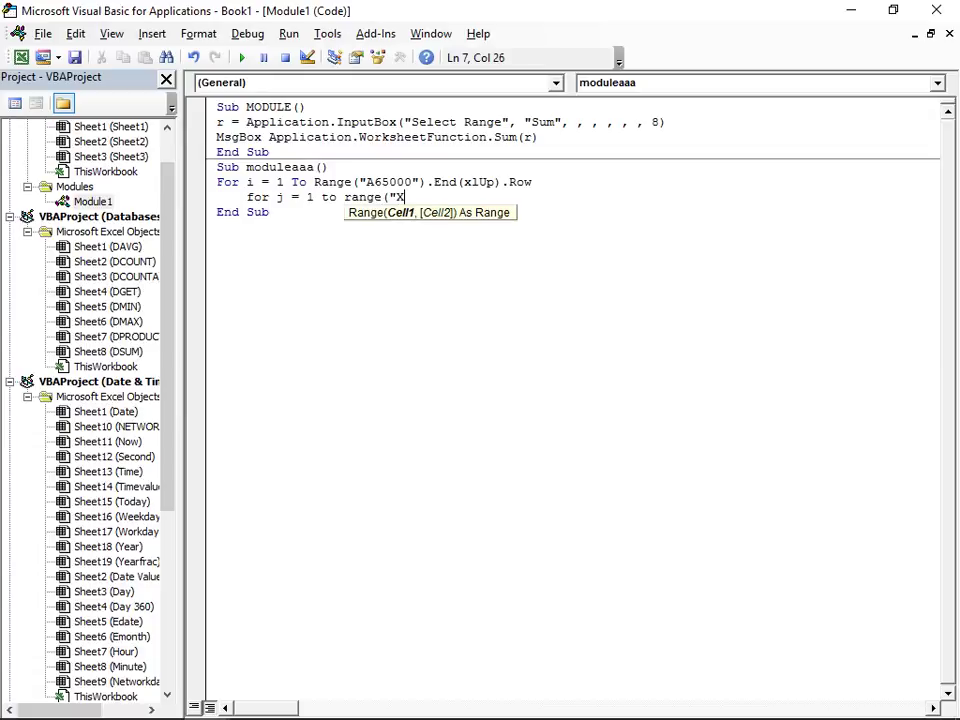
pyautogui.write('fd1"')
pyautogui.write(').en')
pyautogui.press('Tab')
pyautogui.write('(')
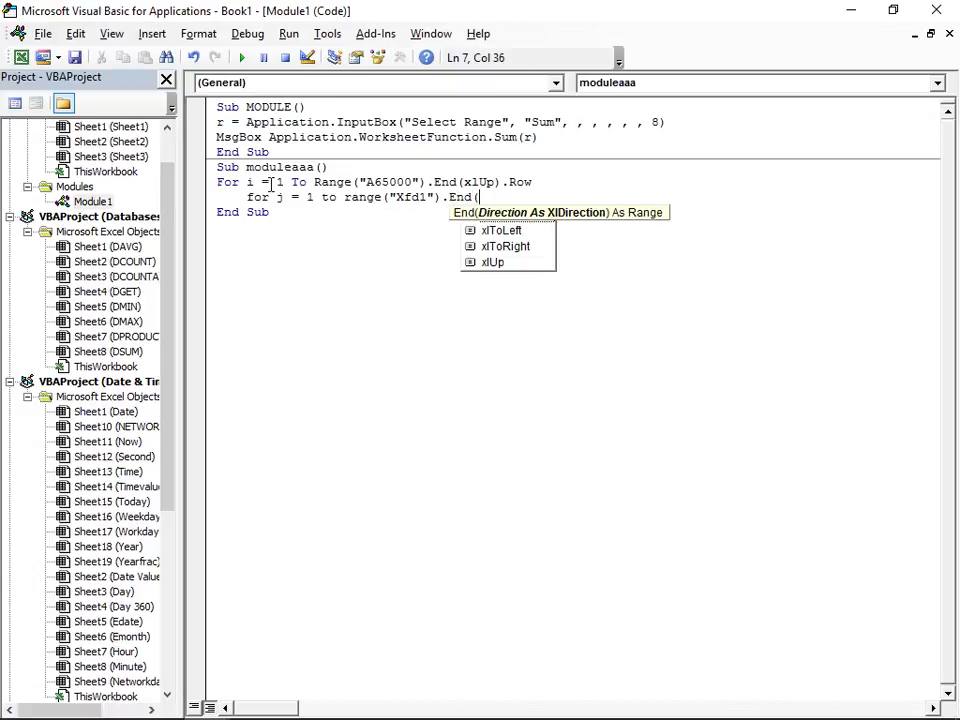
pyautogui.press('Down')
pyautogui.press('Down')
pyautogui.press('Up')
pyautogui.press('Tab')
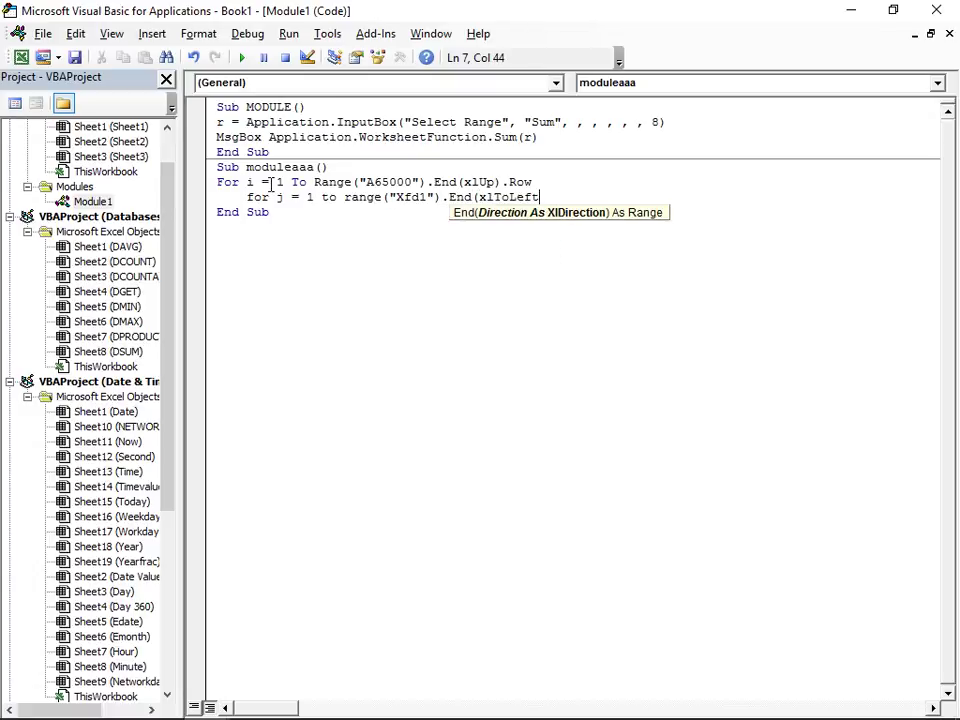
pyautogui.write(').cop')
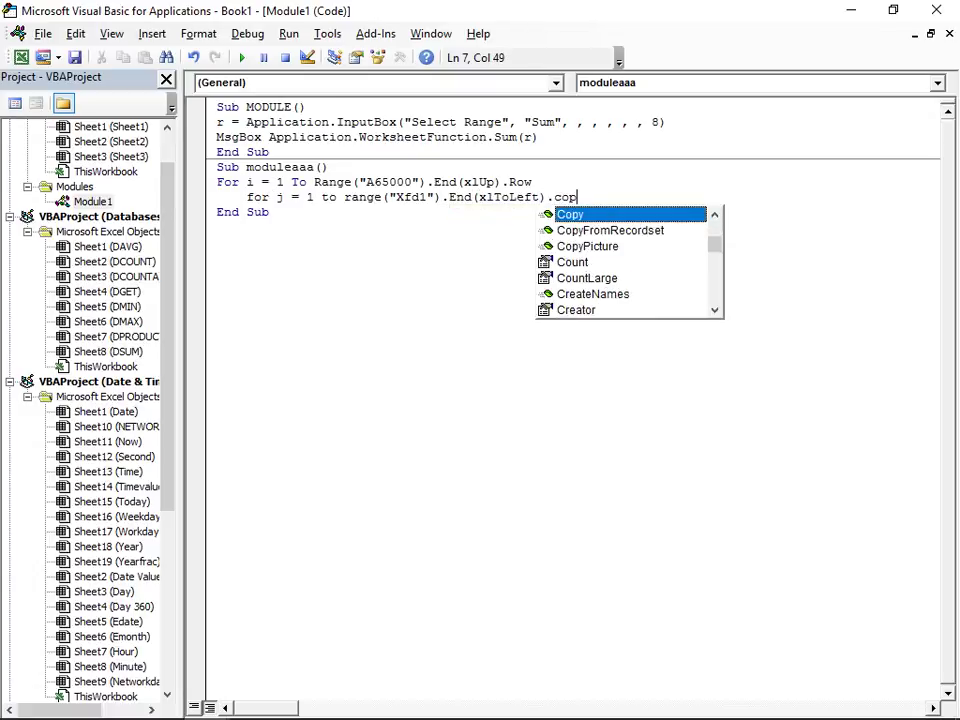
pyautogui.press('BackSpace')
pyautogui.write('l')
pyautogui.press('Tab')
# Step: Jump to G1 with Ctrl+arrow keys and replace its value 21 with 6
pyautogui.hotkey('alt', 'F11')
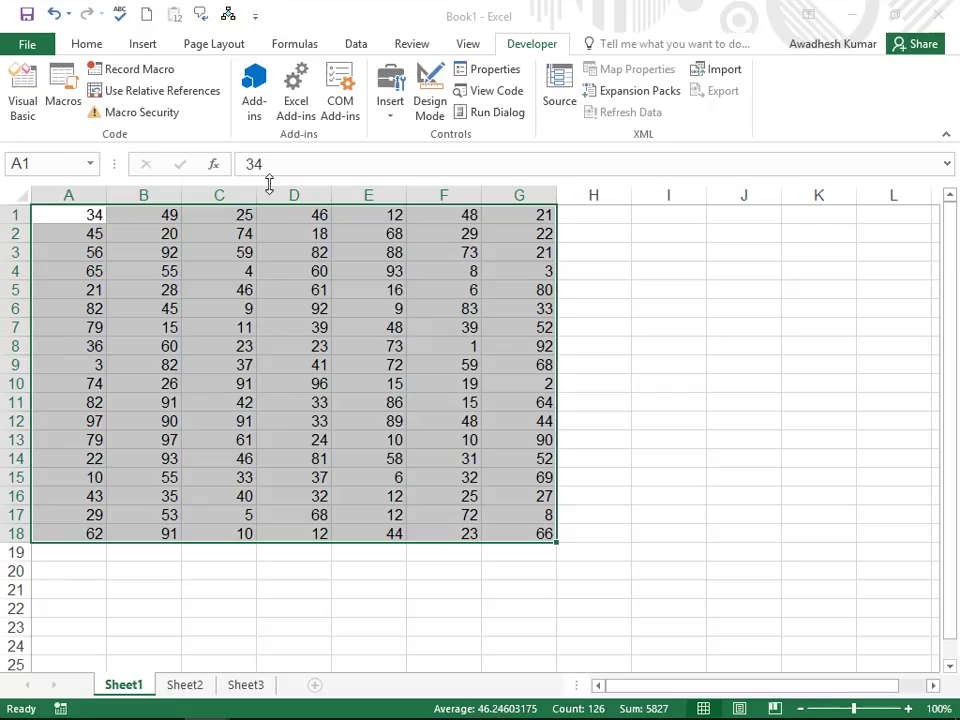
pyautogui.hotkey('ctrl', 'Home')
pyautogui.hotkey('ctrl', 'Down')
pyautogui.hotkey('ctrl', 'Down')
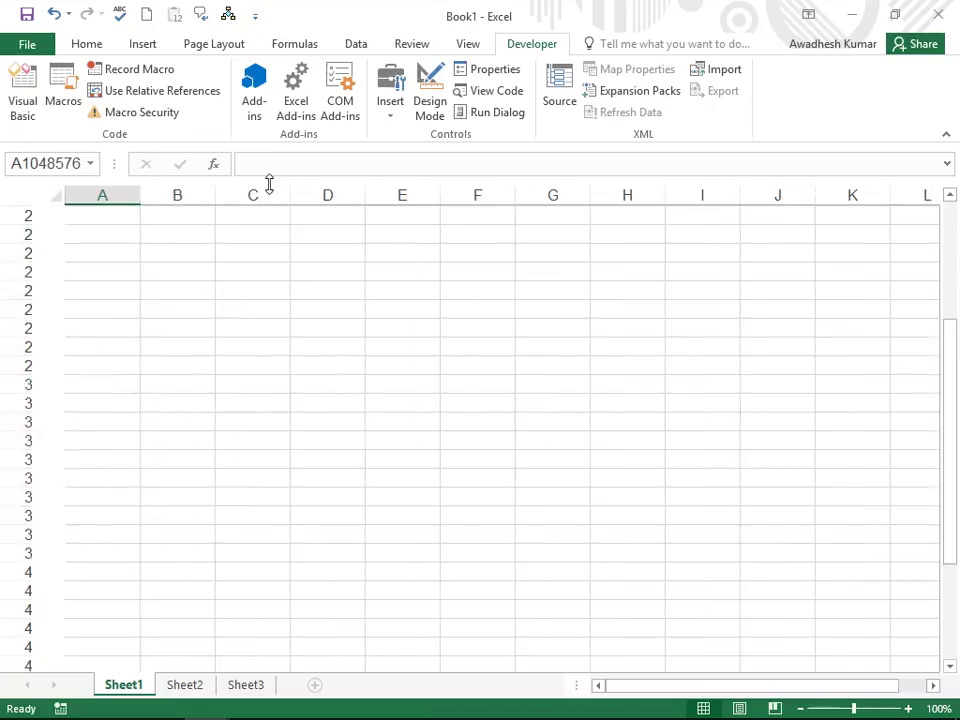
pyautogui.hotkey('ctrl', 'Up')
pyautogui.hotkey('ctrl', 'Up')
pyautogui.hotkey('ctrl', 'Right')
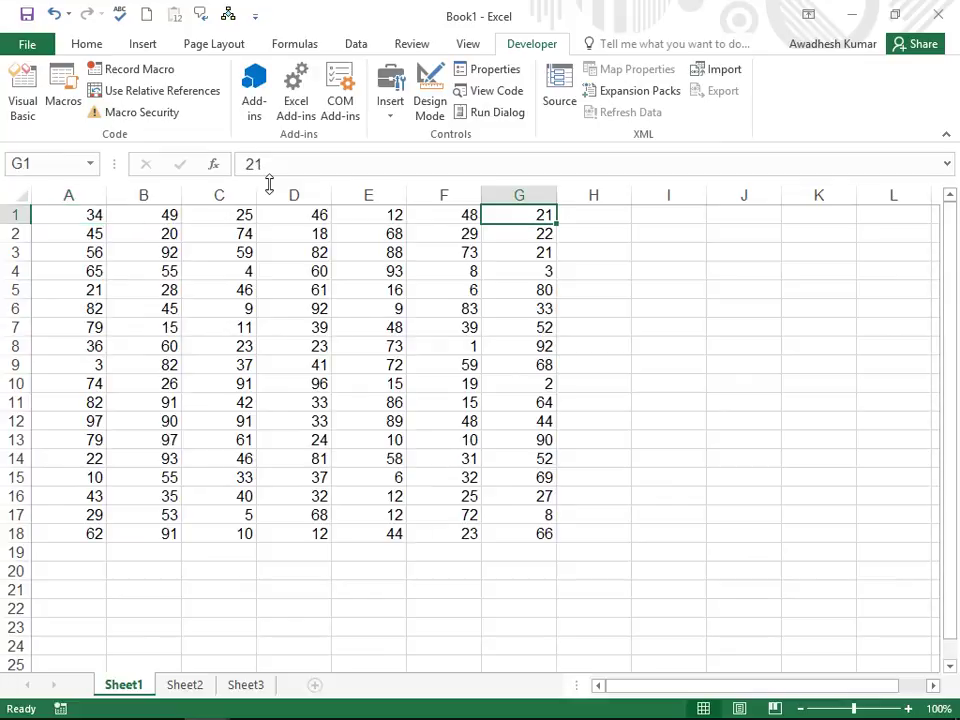
pyautogui.press('Delete')
pyautogui.press('Right')
pyautogui.press('Left')
pyautogui.write('6')
pyautogui.hotkey('ctrl', 'Return')
pyautogui.press('Down')
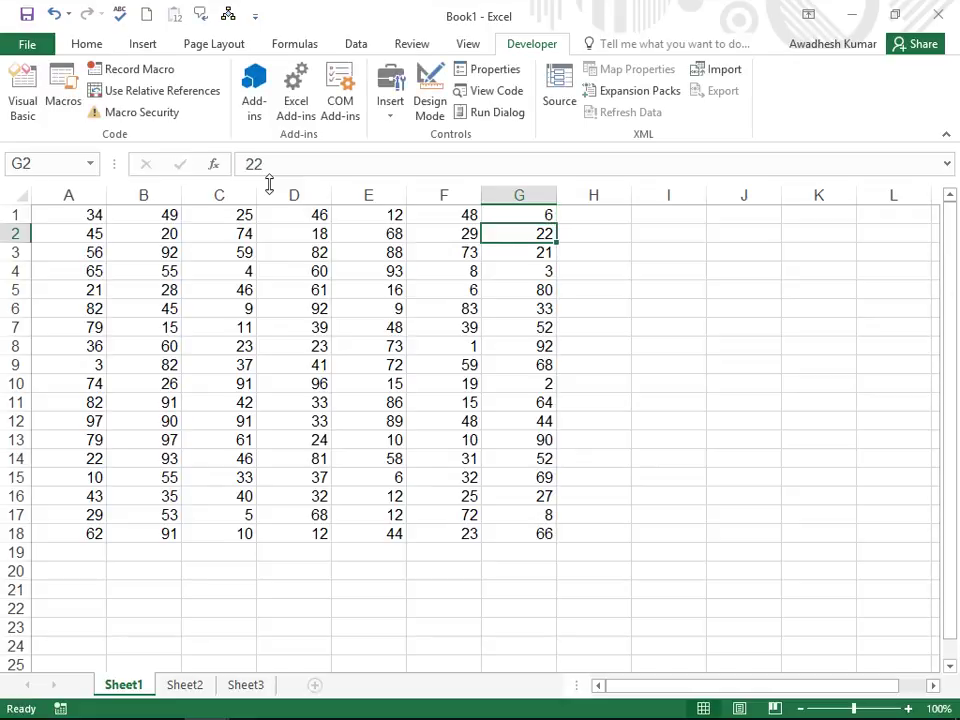
pyautogui.hotkey('alt', 'Tab')
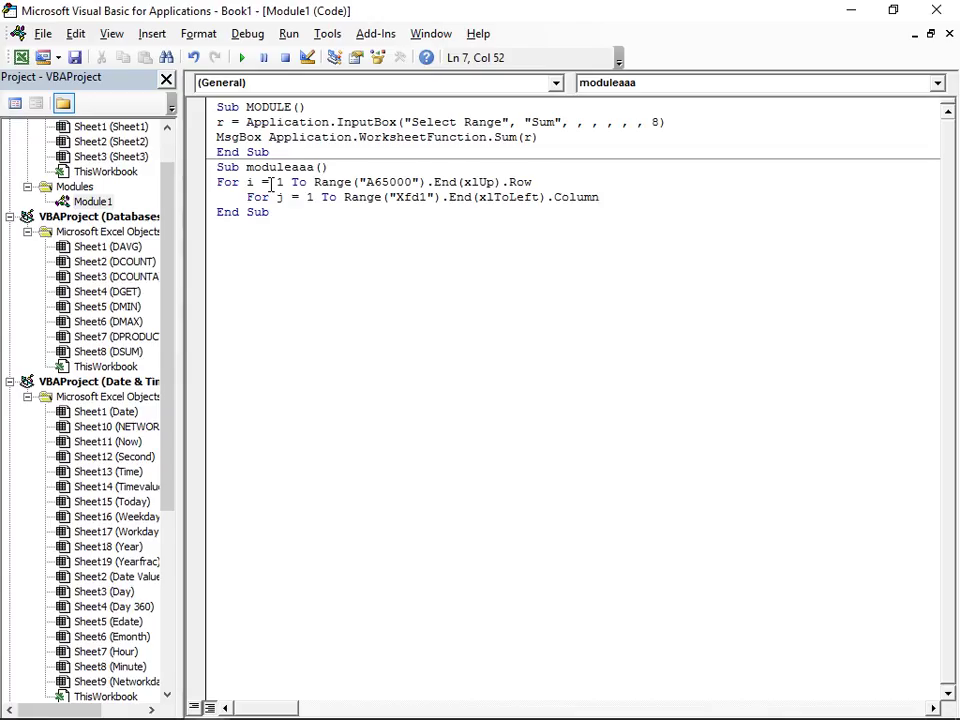
# Step: Add m = m & Cells(i, j).Value & vbTab inside the inner loop, closed by Next j
pyautogui.press('Return')
pyautogui.write('m')
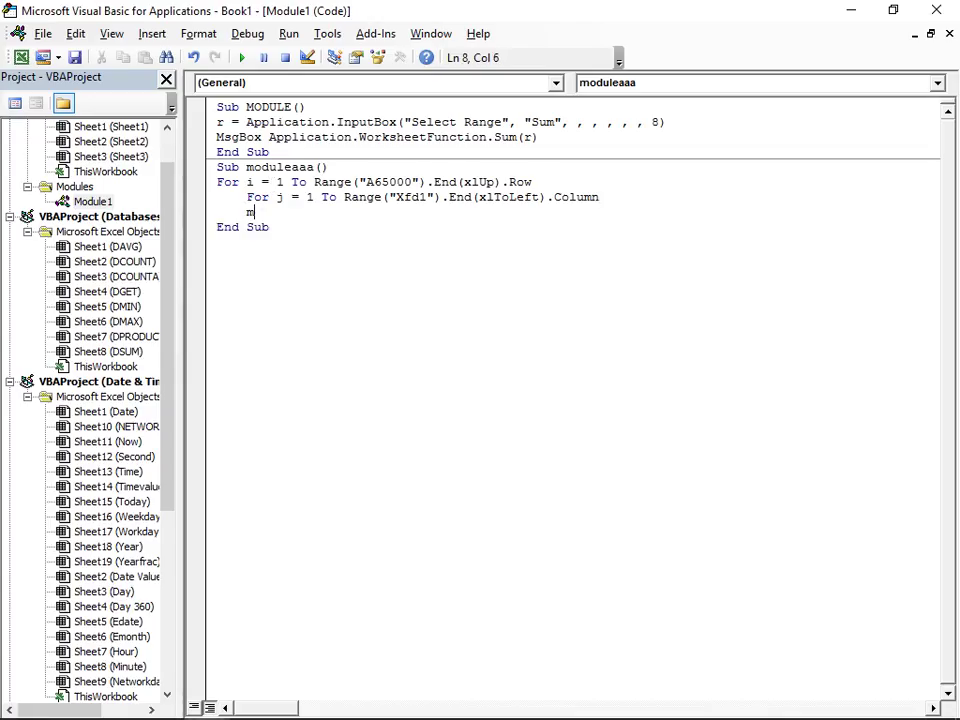
pyautogui.write('= m ')
pyautogui.write('& cells')
pyautogui.write('(i')
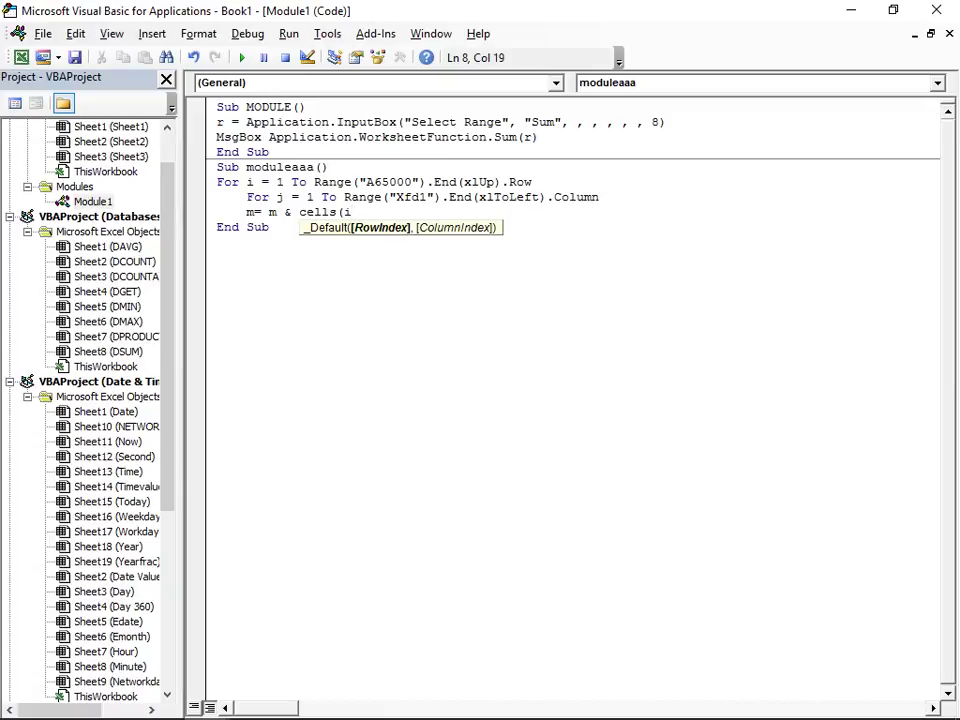
pyautogui.write(',j')
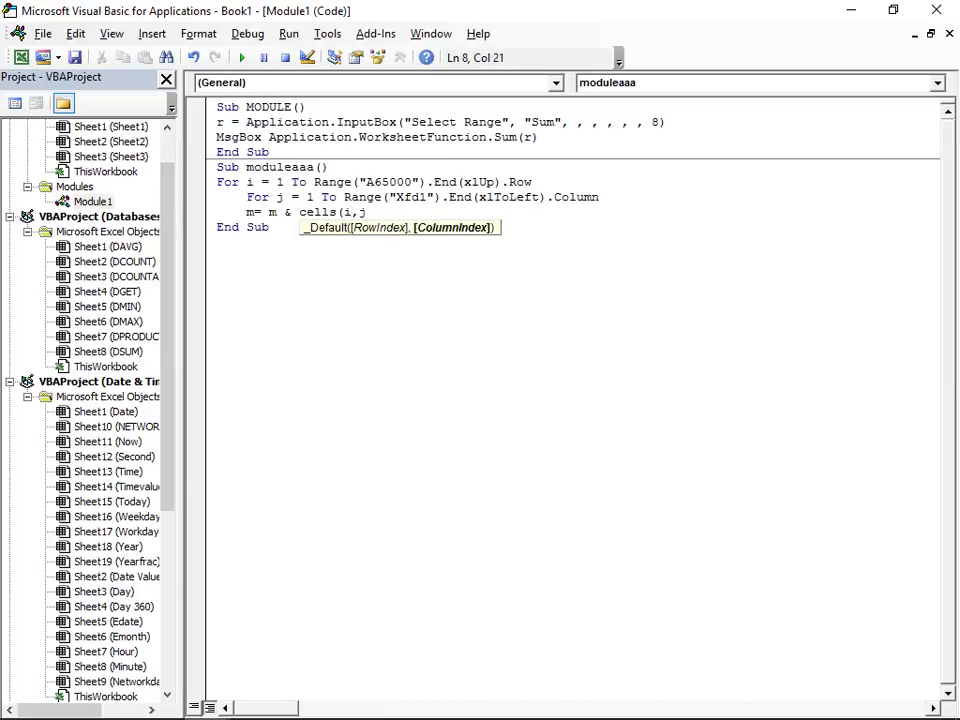
pyautogui.write(').value ')
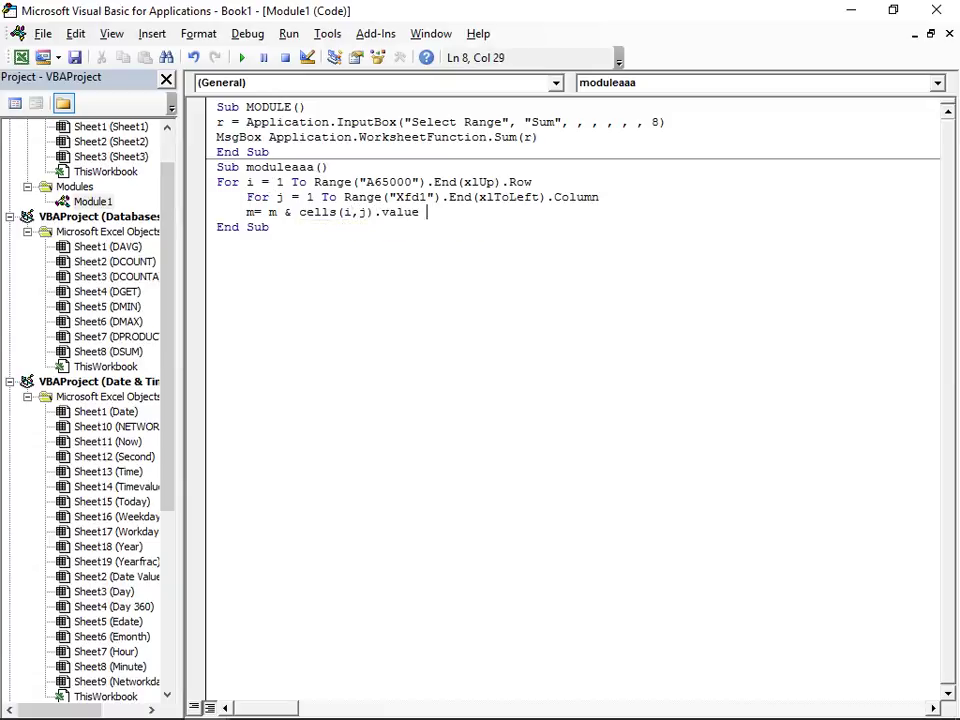
pyautogui.write('& ')
pyautogui.write('vbt')
pyautogui.write('eat')
pyautogui.press('BackSpace')
pyautogui.press('BackSpace')
pyautogui.write('ab')
pyautogui.press('Return')
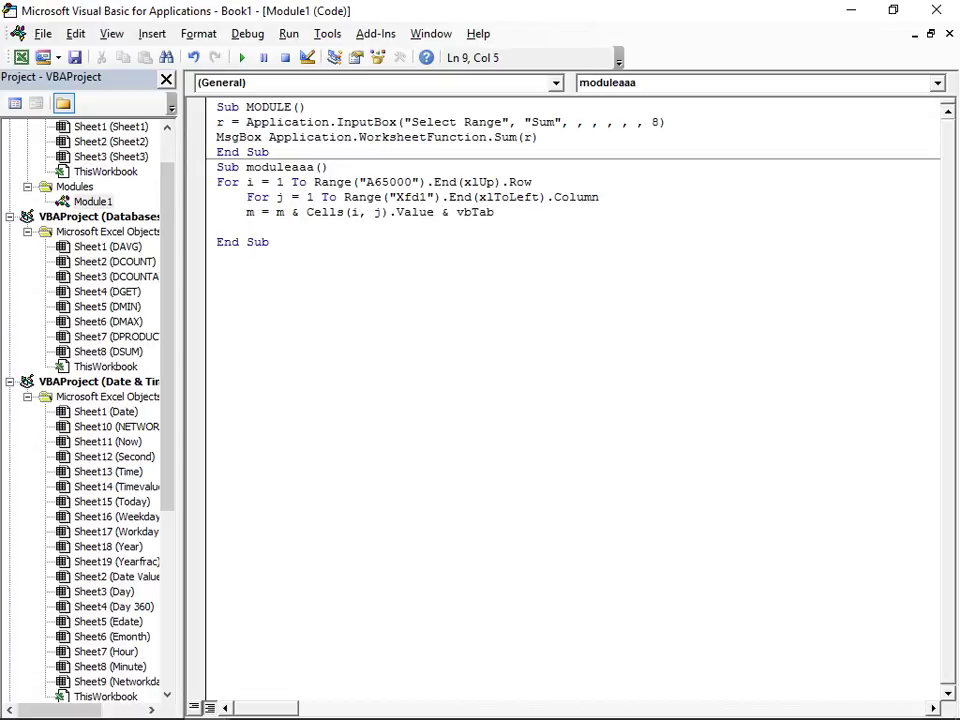
pyautogui.write('ne')
pyautogui.write('xt j')
pyautogui.press('Return')
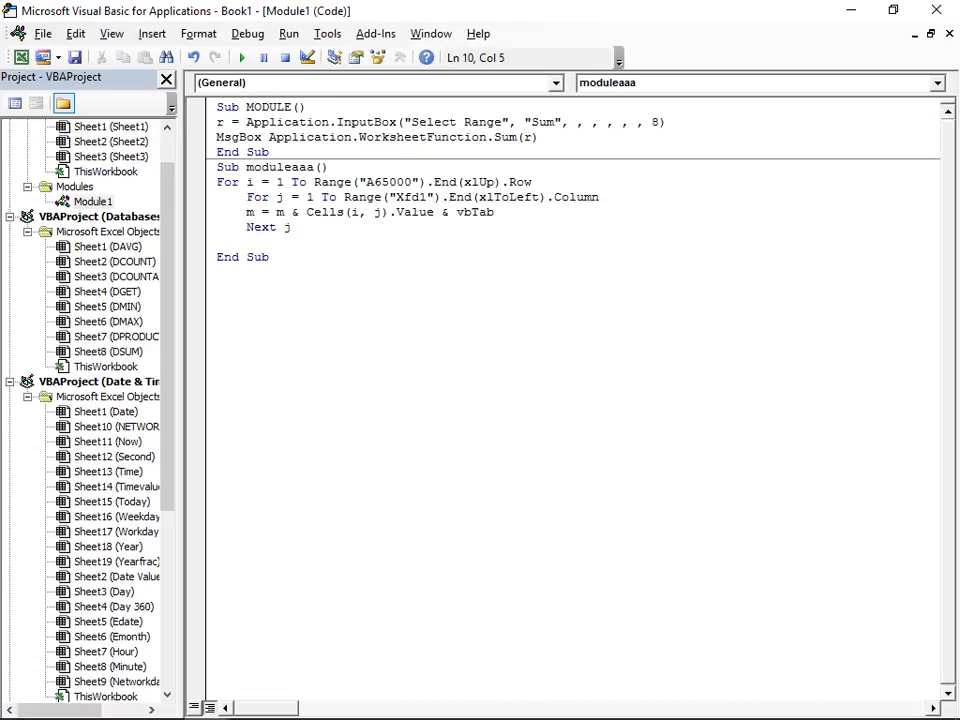
# Step: Add m = m & vbNewLine, Next i and MsgBox m, then run moduleaaa
pyautogui.write('m =m ')
pyautogui.write('& ')
pyautogui.write('vb')
pyautogui.write('newline')
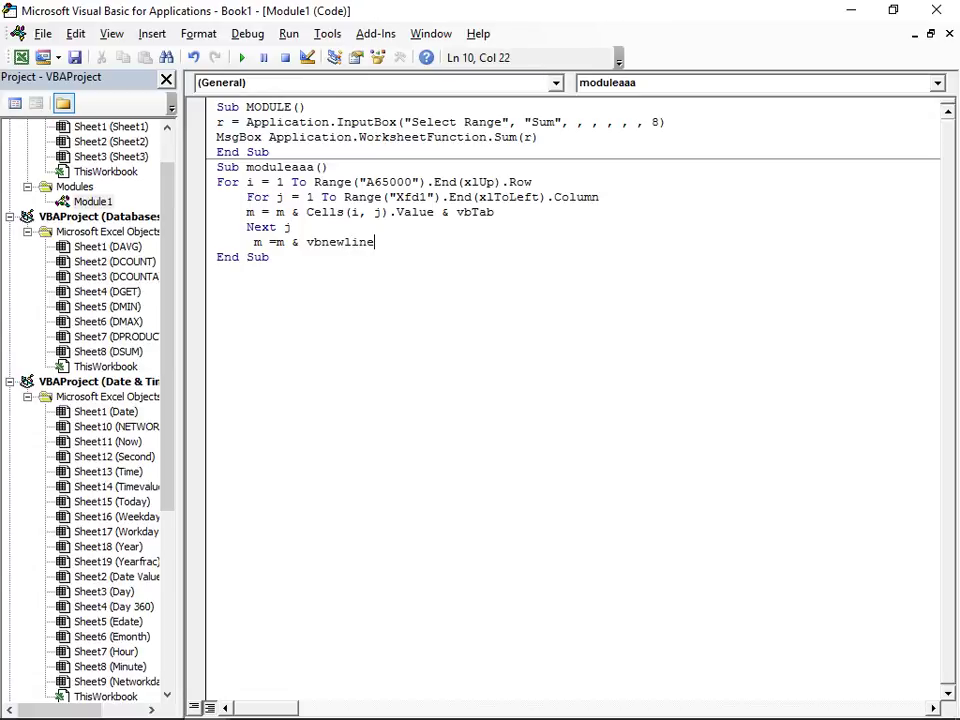
pyautogui.press('Return')
pyautogui.write('next ')
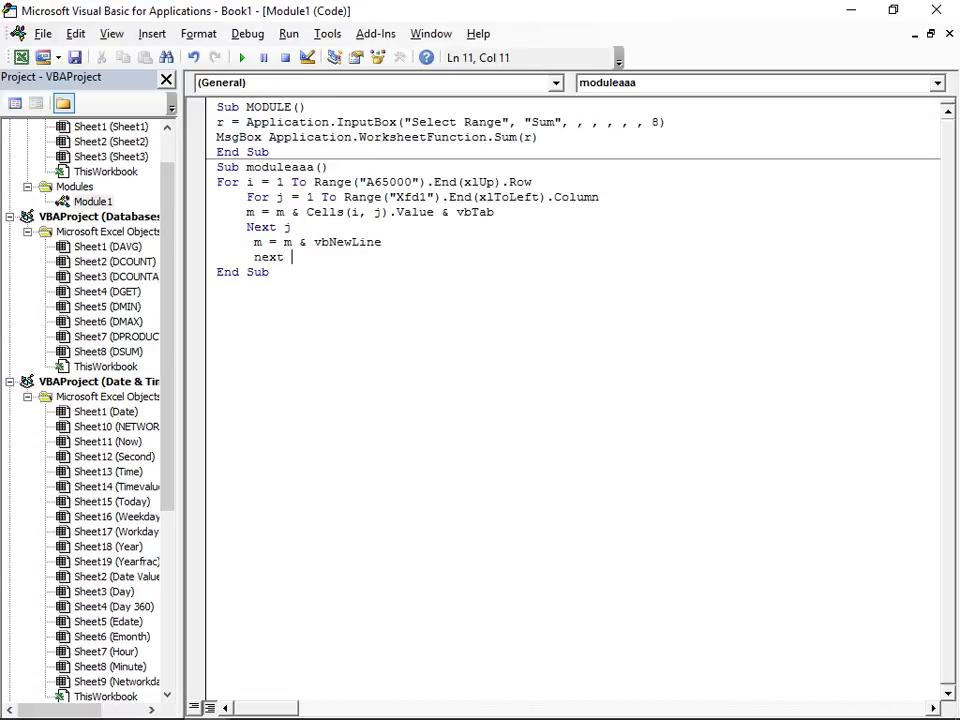
pyautogui.write('i')
pyautogui.press('Return')
pyautogui.write('m')
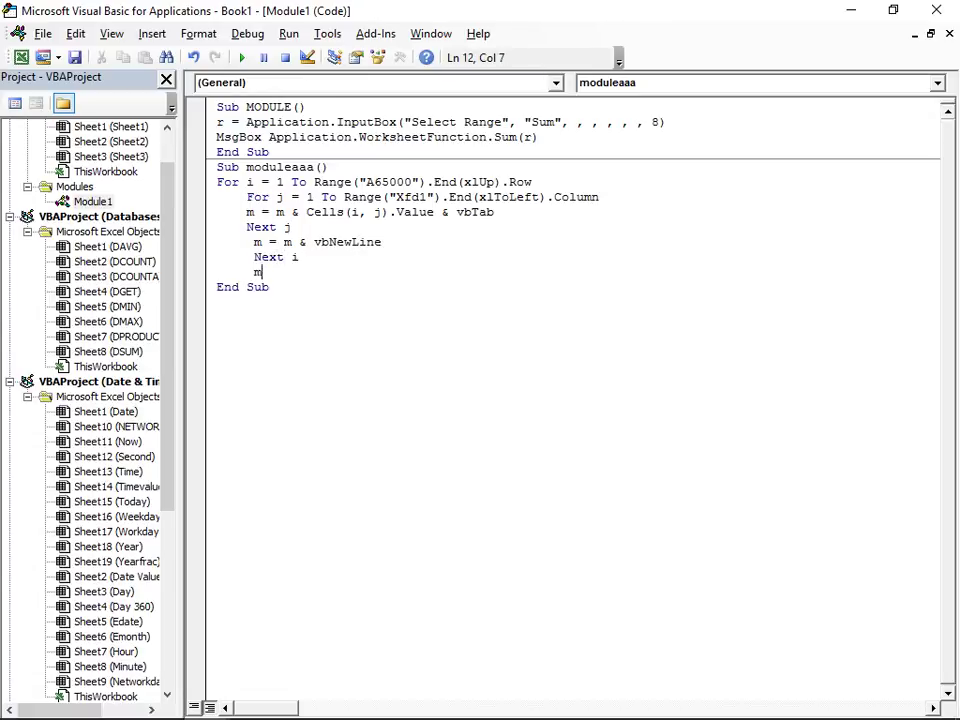
pyautogui.write('sgbox m')
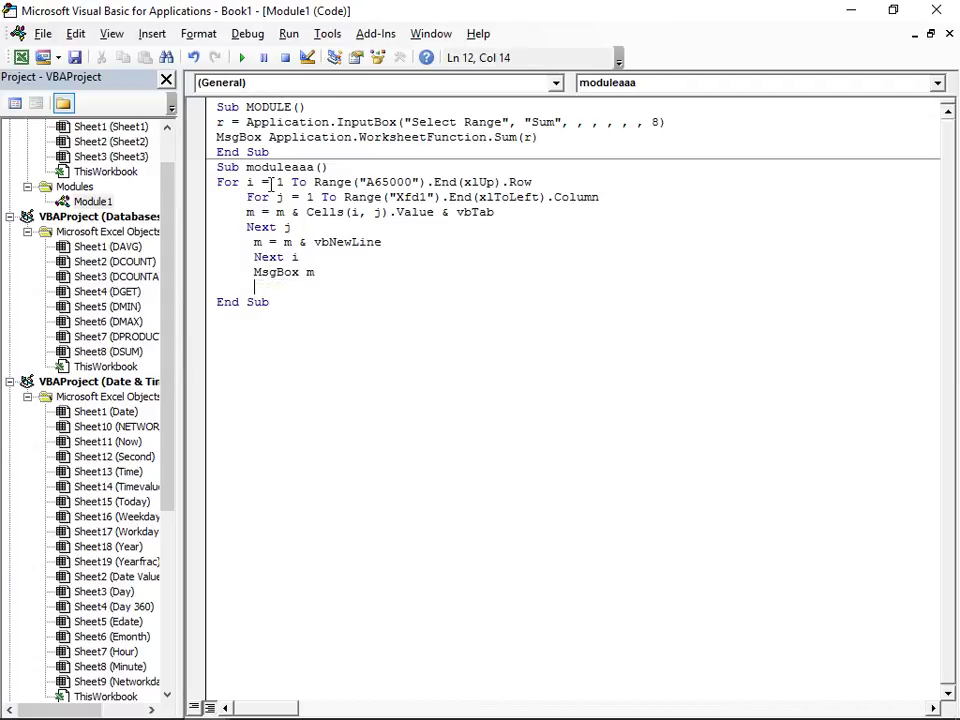
pyautogui.press('Return')
pyautogui.press('F5')
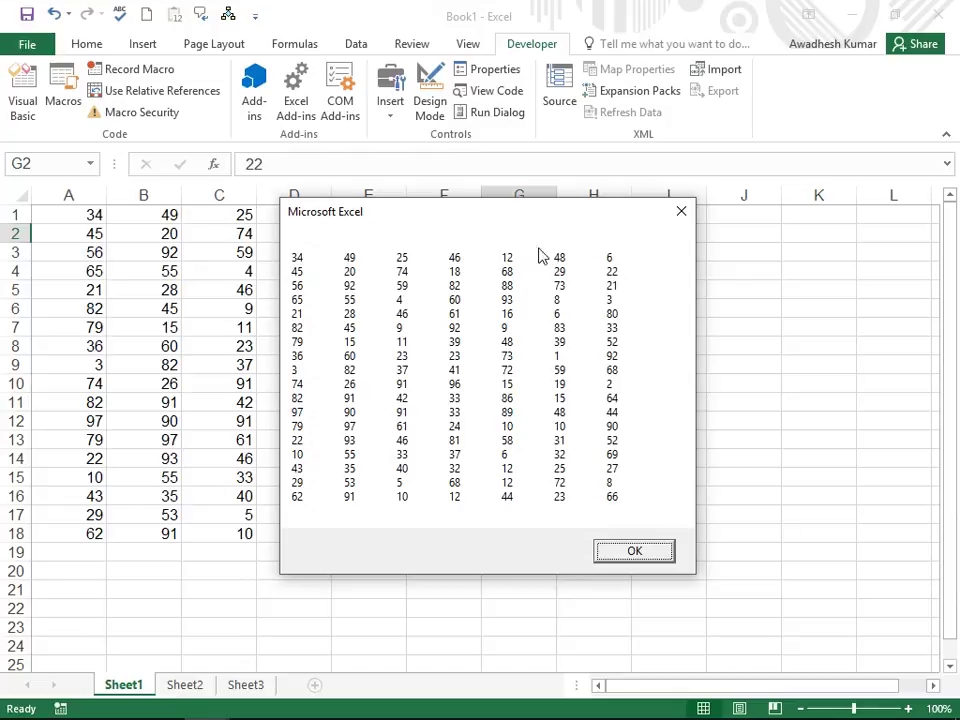
# Step: Close the values message box, rerun the macro to show the 18 rows again, and return to the worksheet
pyautogui.click(688, 214)
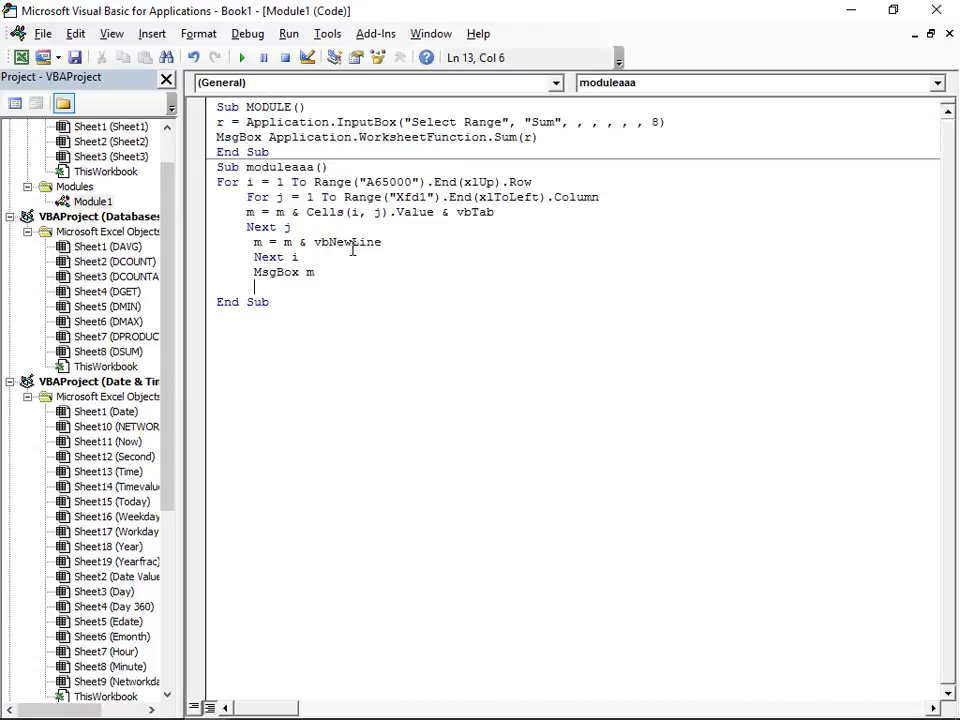
pyautogui.click(386, 242)
pyautogui.press('F5')
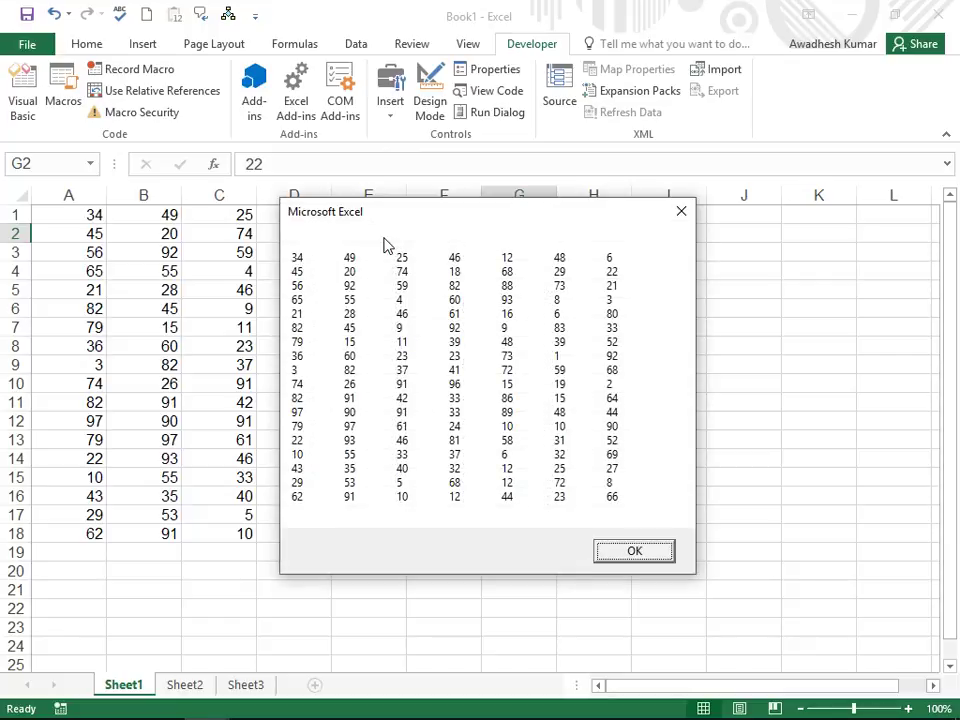
pyautogui.click(664, 555)
pyautogui.hotkey('alt', 'F11')
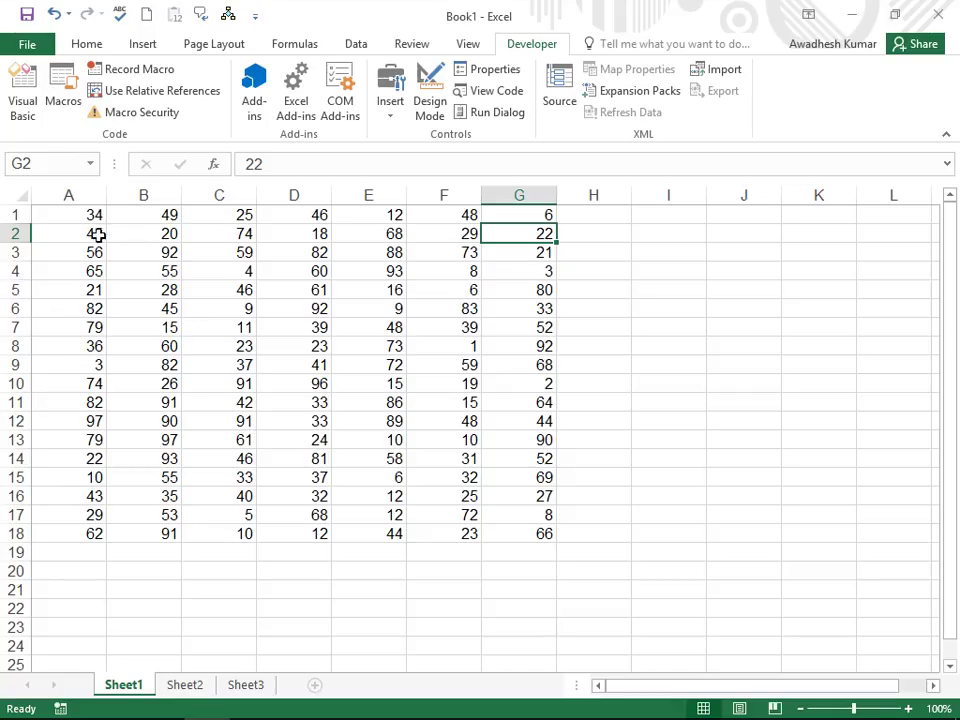
# Step: Fill A1:J29 with 34 by copying right across to column J and down to row 29
pyautogui.moveTo(78, 221); pyautogui.dragTo(751, 576)
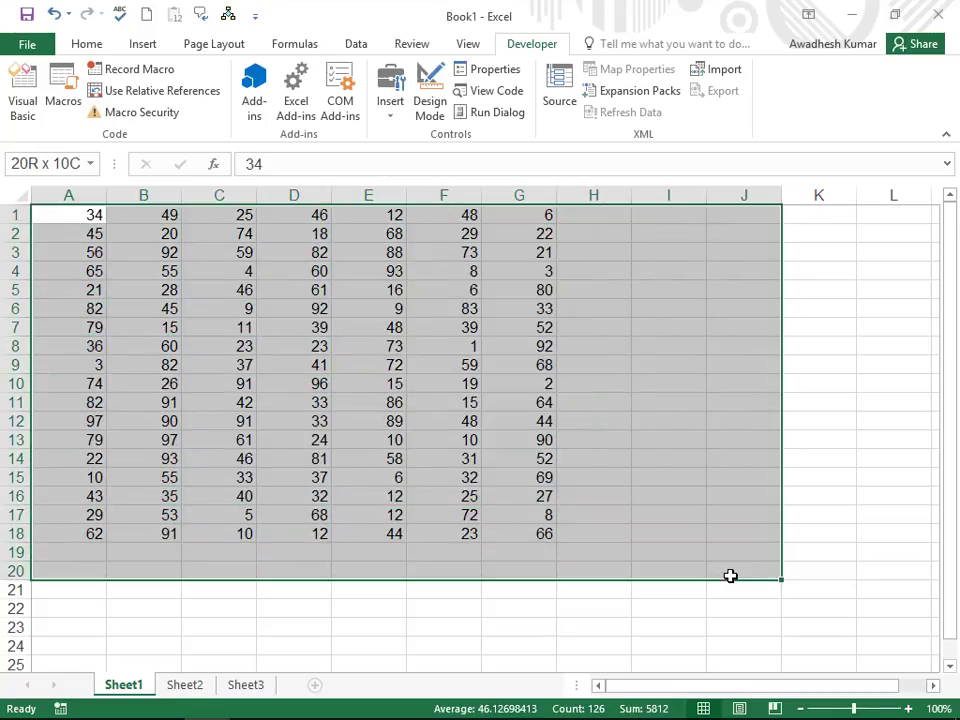
pyautogui.hotkey('ctrl', 'r')
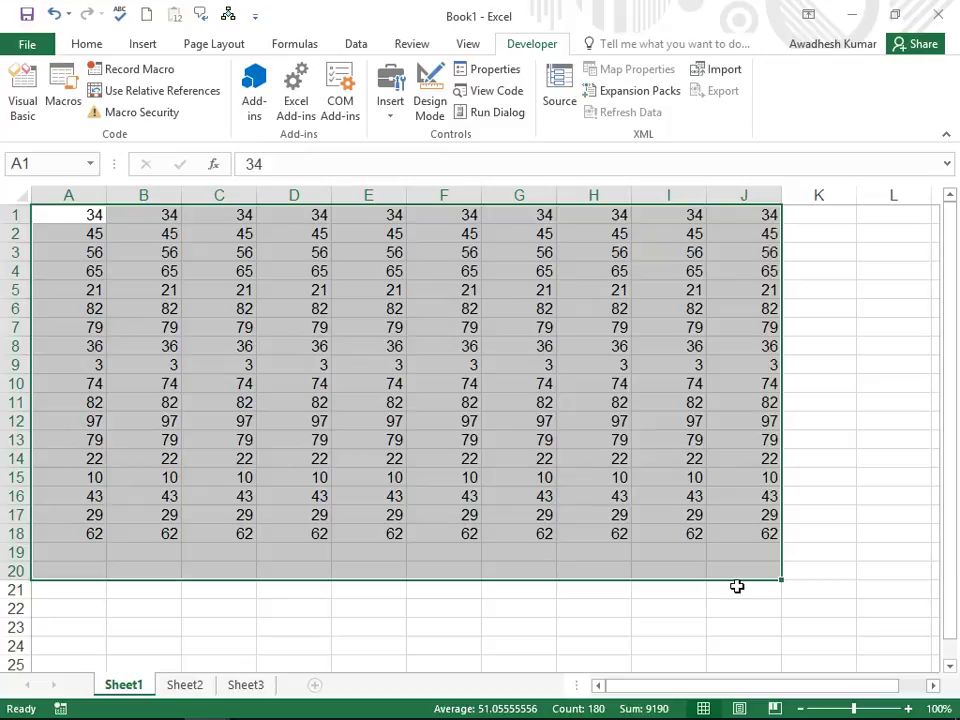
pyautogui.moveTo(737, 586); pyautogui.dragTo(737, 586)
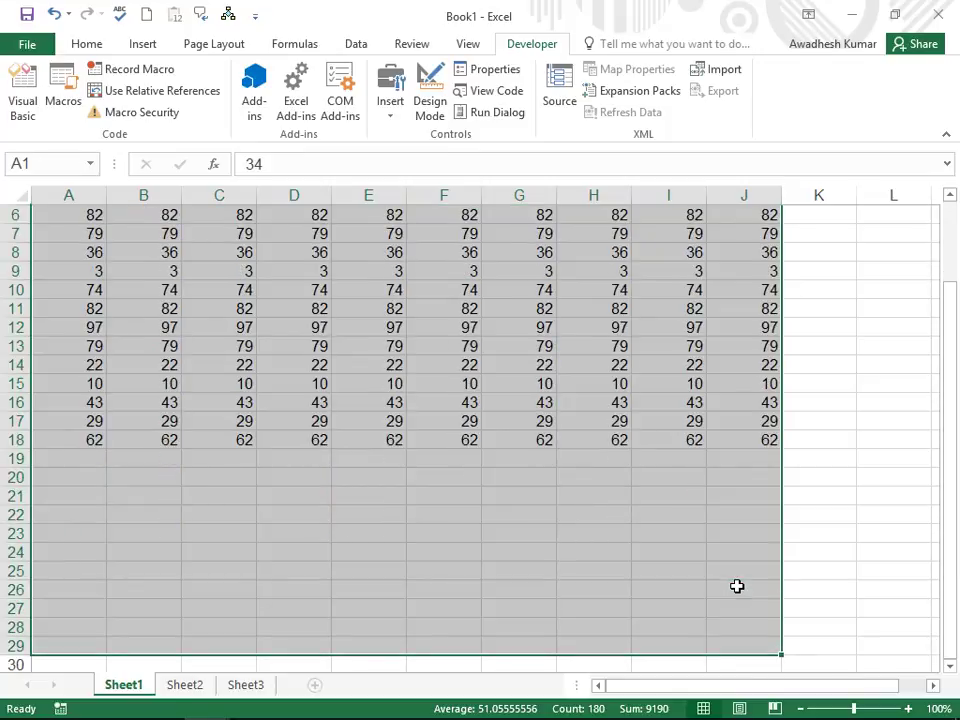
pyautogui.hotkey('ctrl', 'd')
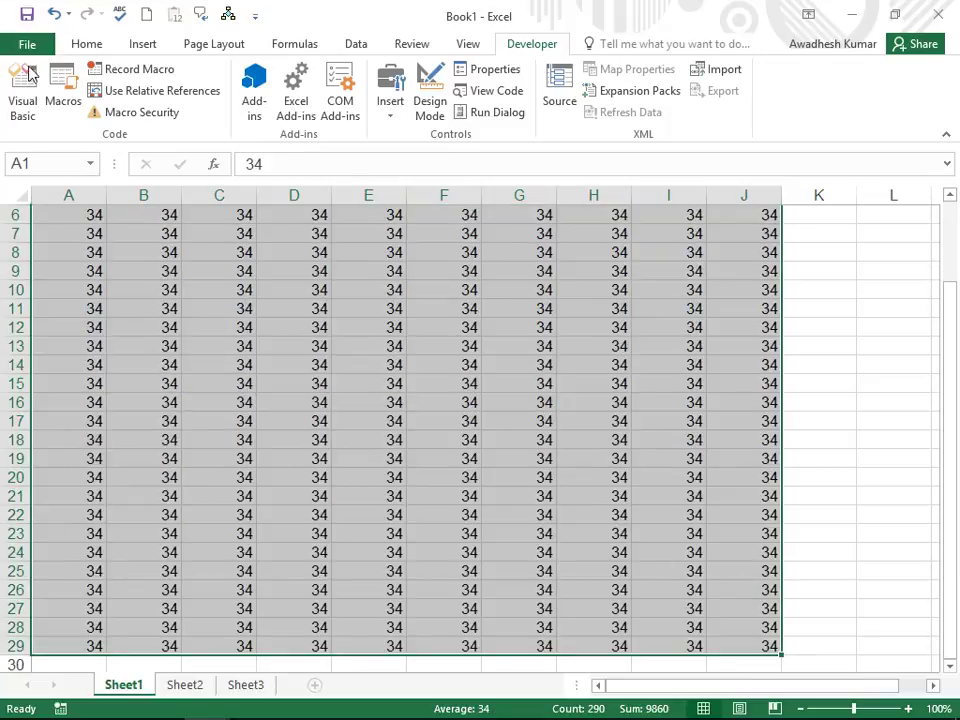
# Step: Run the moduleaaa macro from the Visual Basic editor to show the grid of 34s
pyautogui.click(22, 100)
pyautogui.click(305, 197)
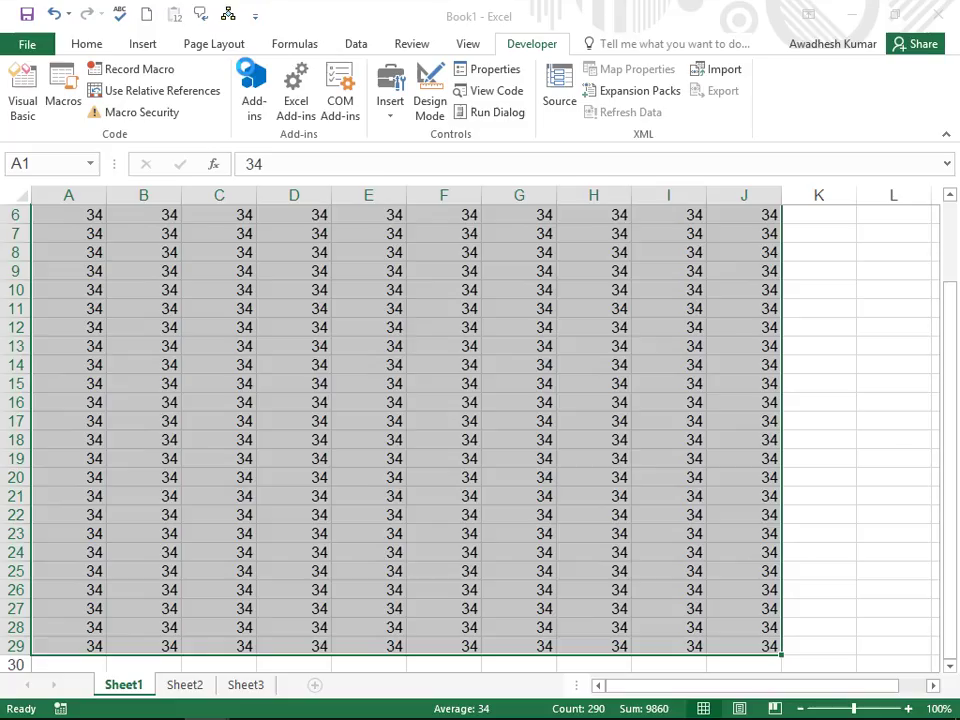
pyautogui.press('F5')
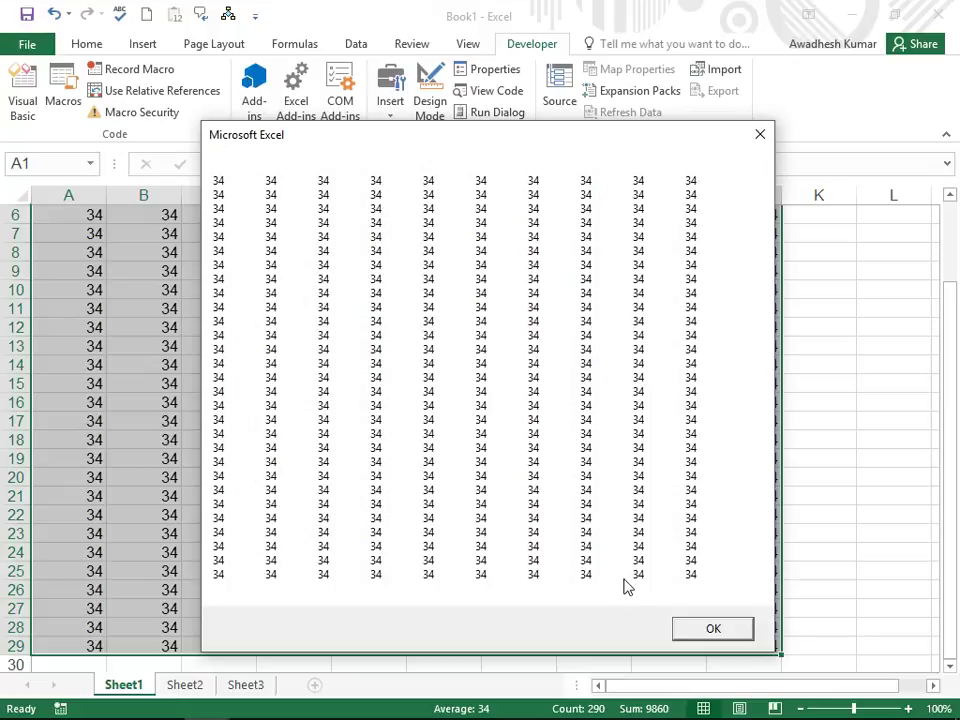
# Step: Close the 34s grid, add a Tab in the For j line, rerun moduleaaa and close it again
pyautogui.click(687, 628)
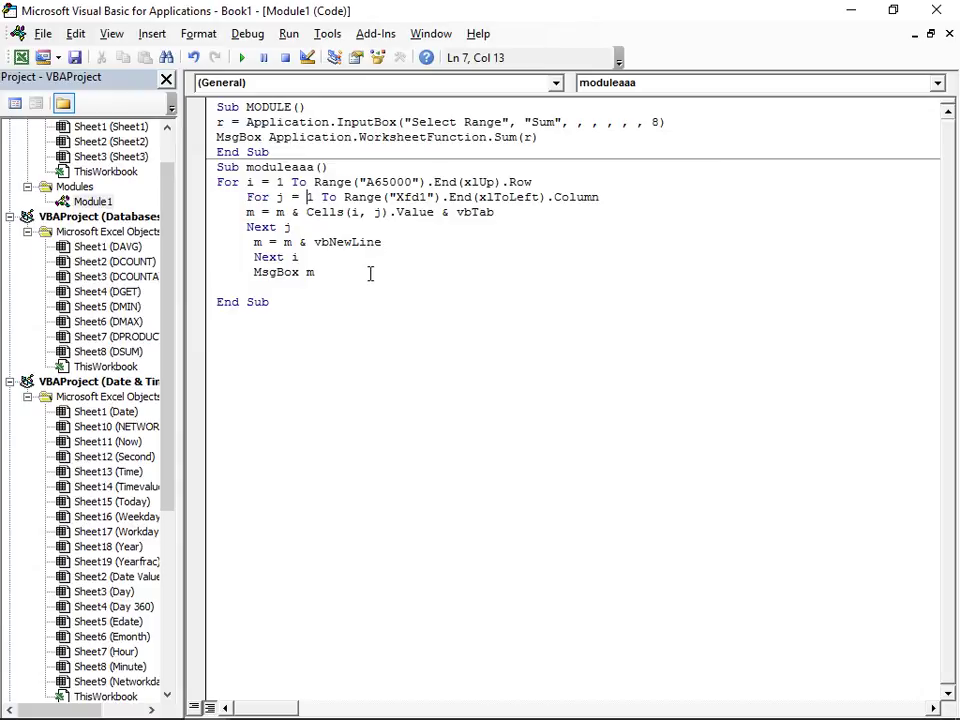
pyautogui.press('Tab')
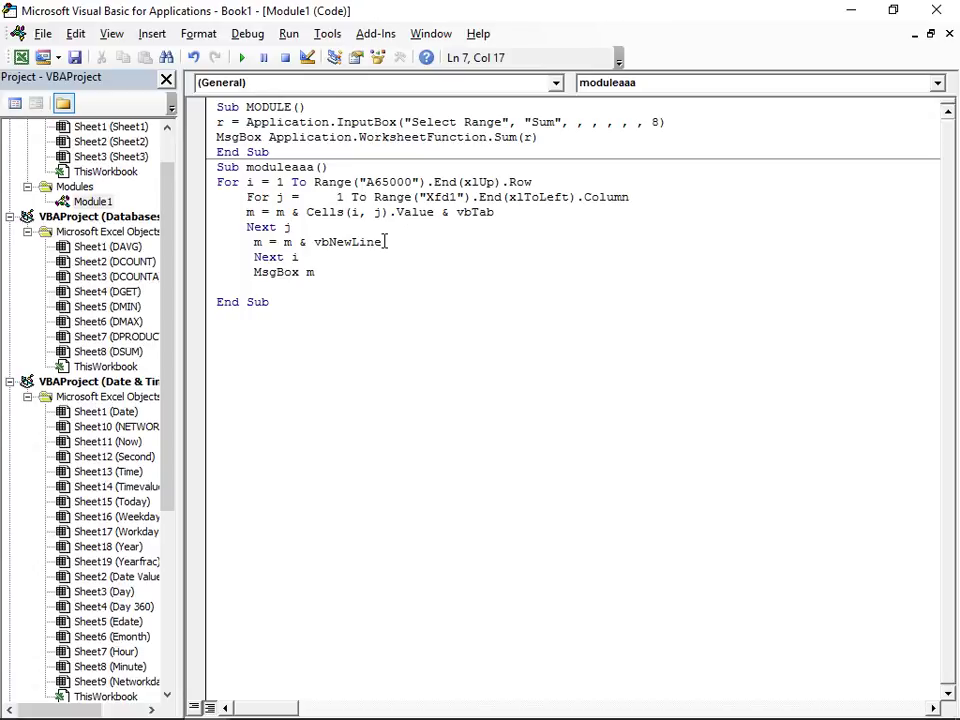
pyautogui.press('F5')
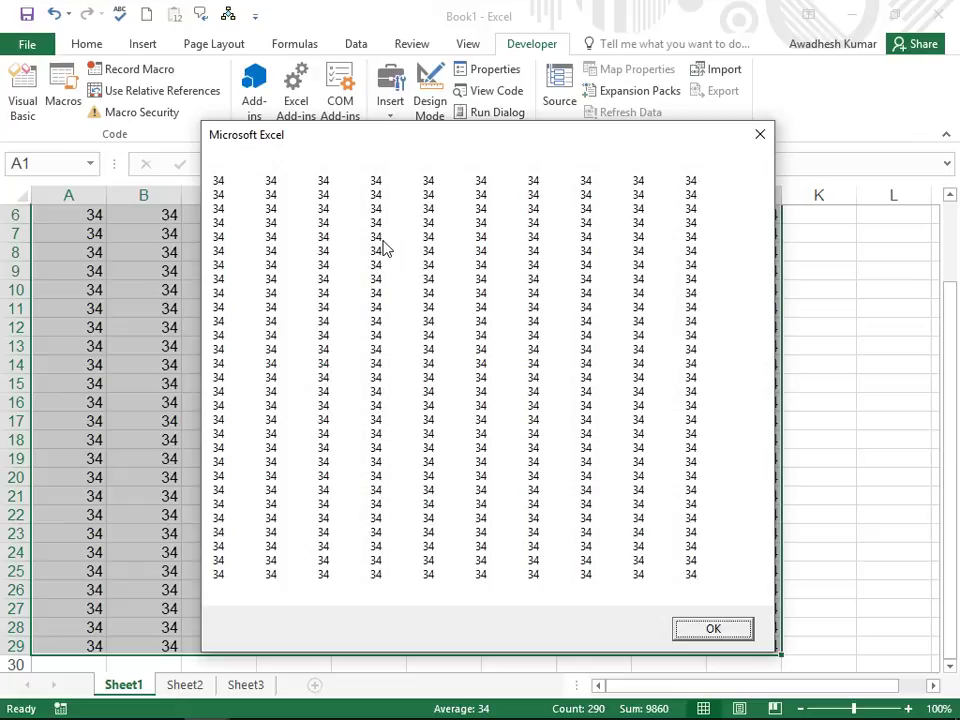
pyautogui.click(753, 140)
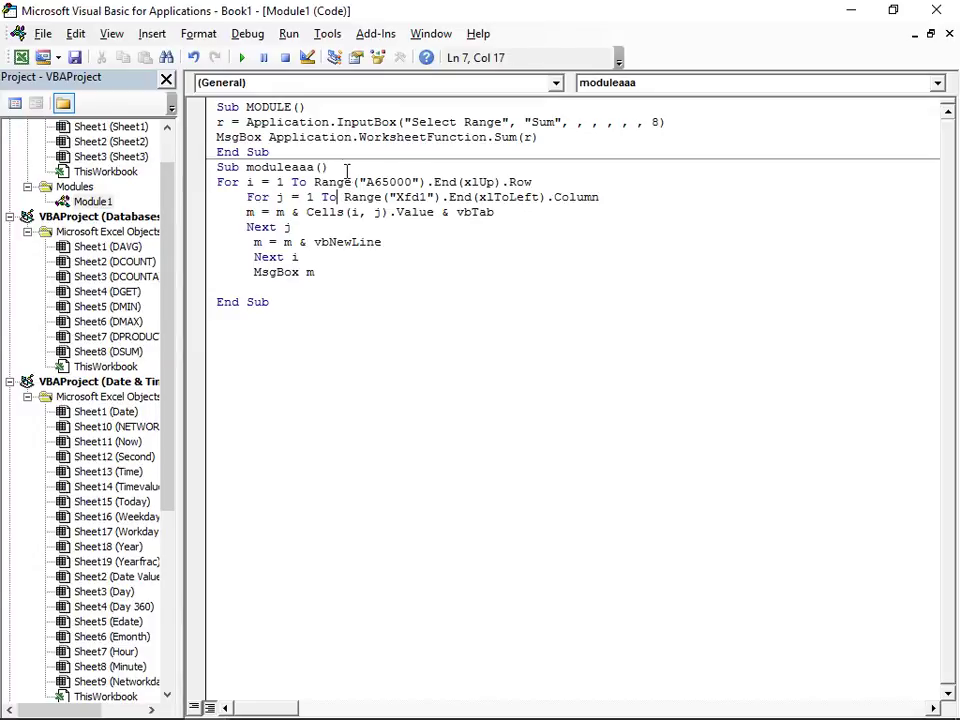
pyautogui.click(342, 167)
# Step: Add a 'Dim m As String' line directly below Sub moduleaaa()
pyautogui.press('Return')
pyautogui.write('d')
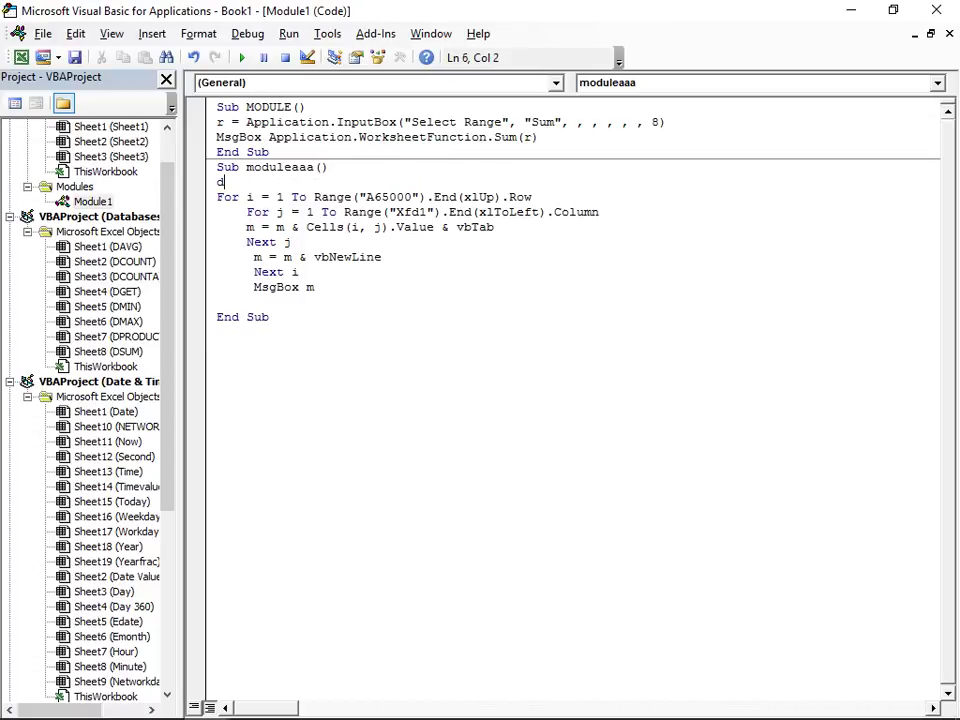
pyautogui.write('im m as str')
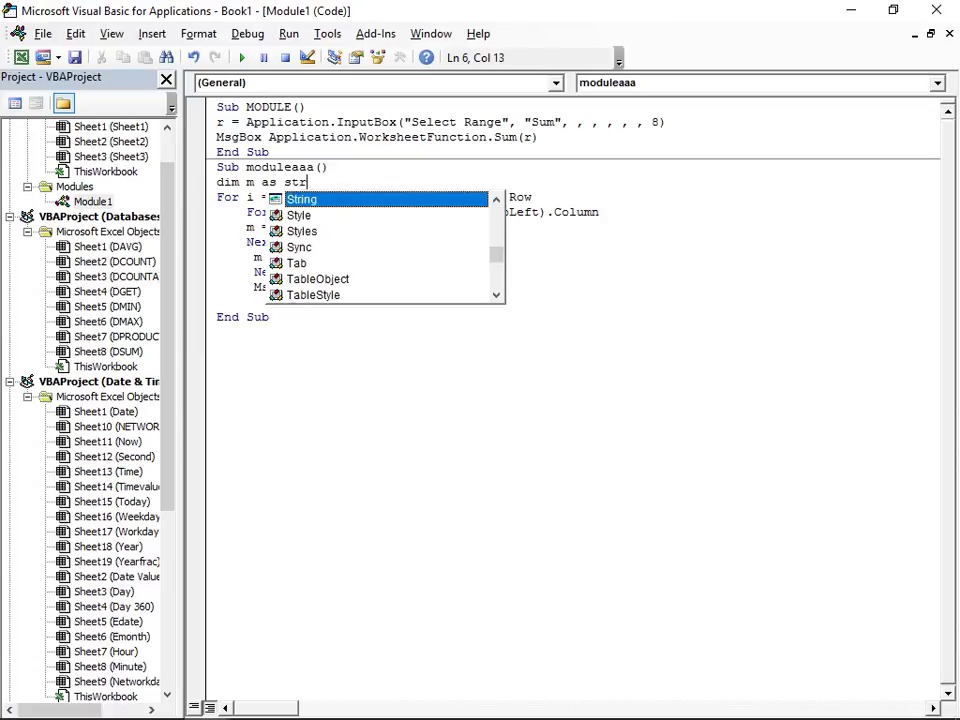
pyautogui.press('Tab')
pyautogui.press('Down')
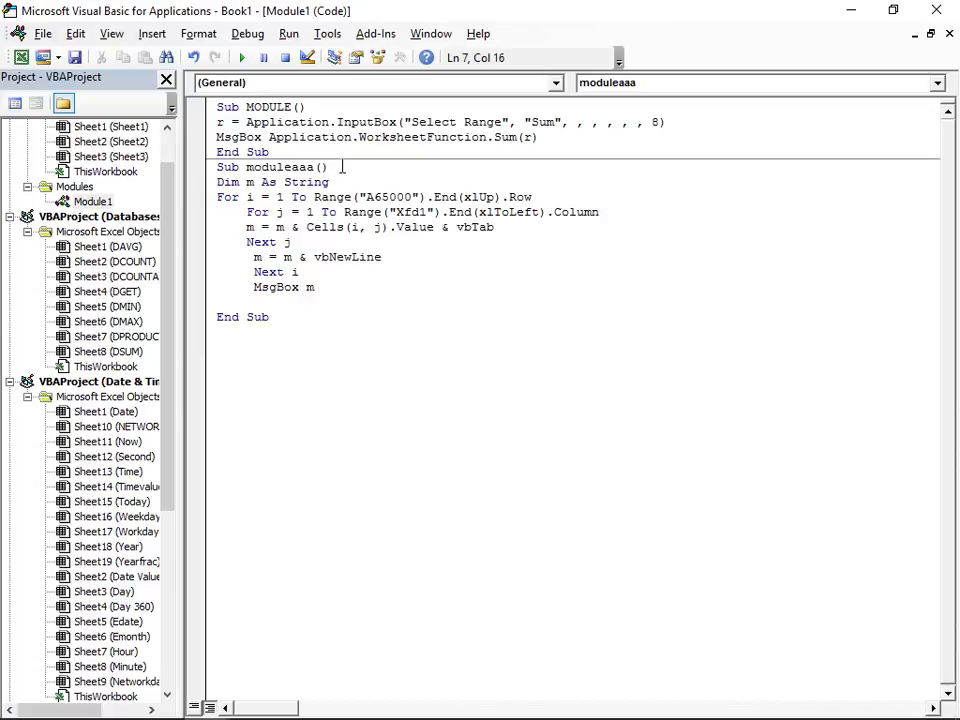
# Step: Run moduleaaa again and close the message box of 34s
pyautogui.press('F5')
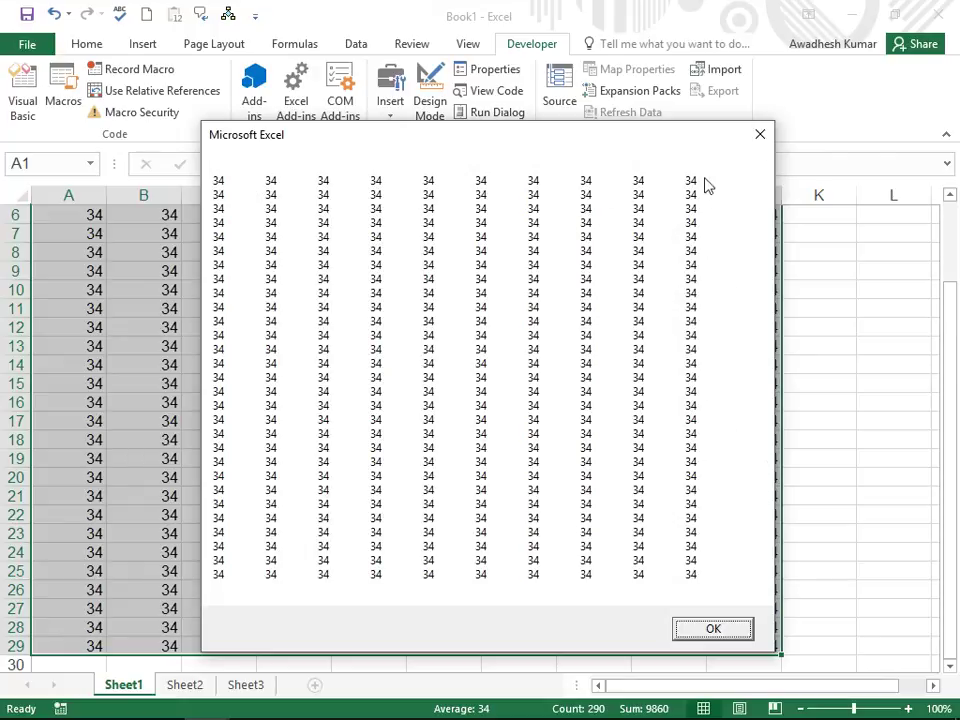
pyautogui.click(760, 134)
pyautogui.click(389, 224)
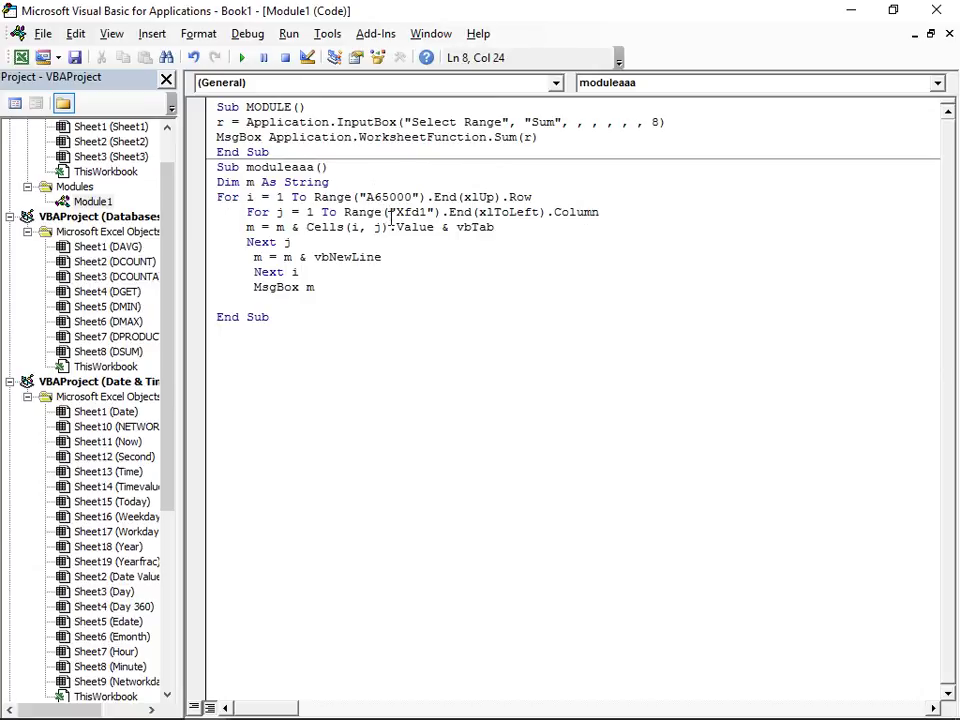
pyautogui.hotkey('alt', 'F11')
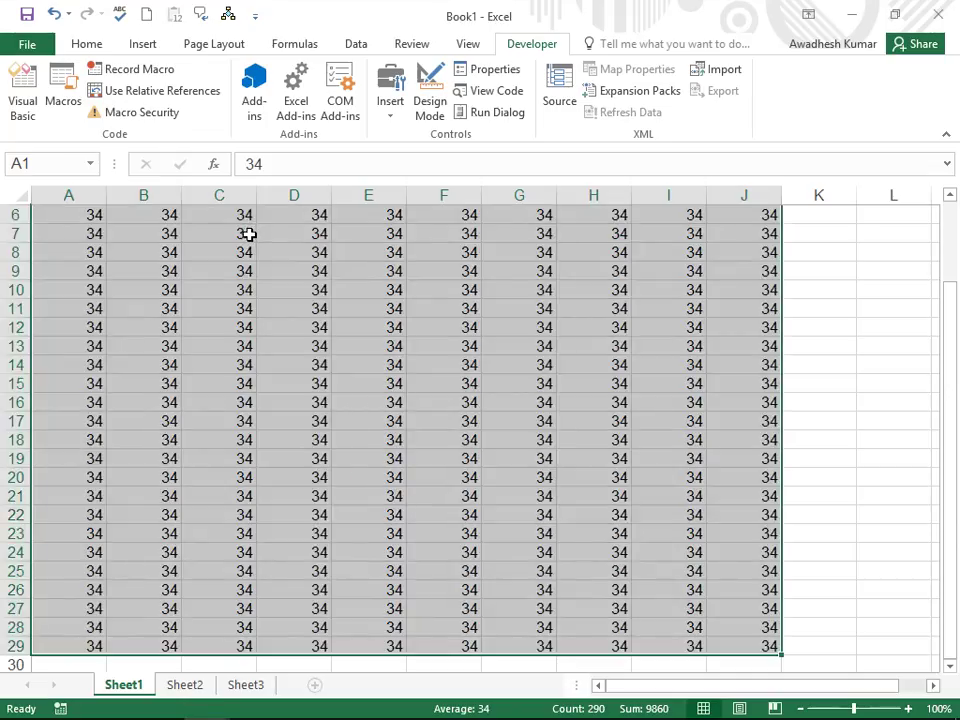
pyautogui.click(112, 215)
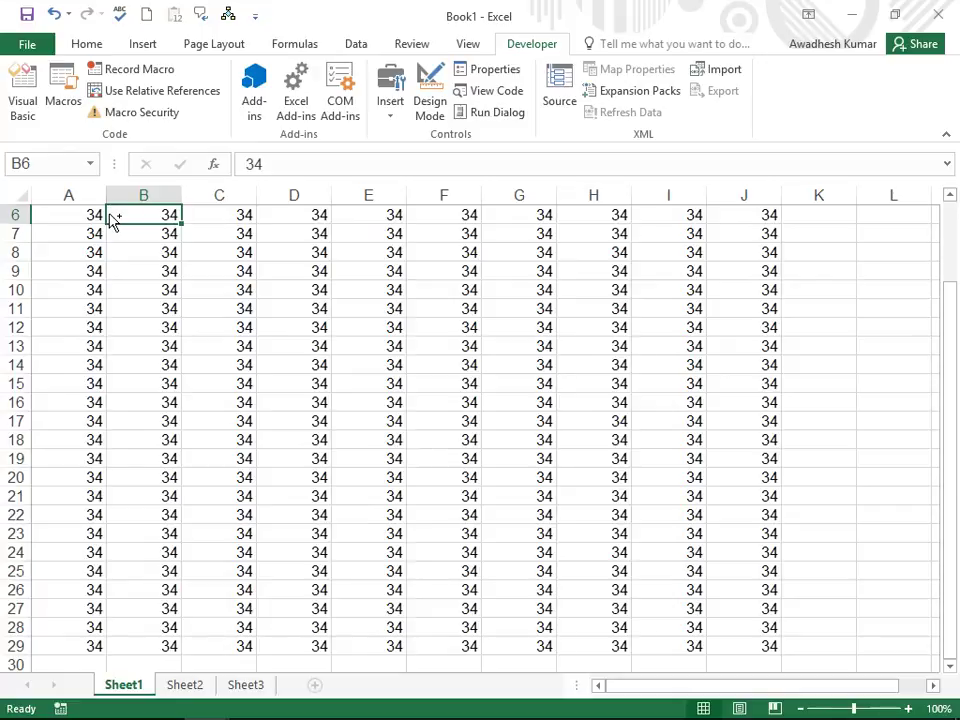
pyautogui.hotkey('ctrl', 'Up')
pyautogui.hotkey('ctrl', 'Left')
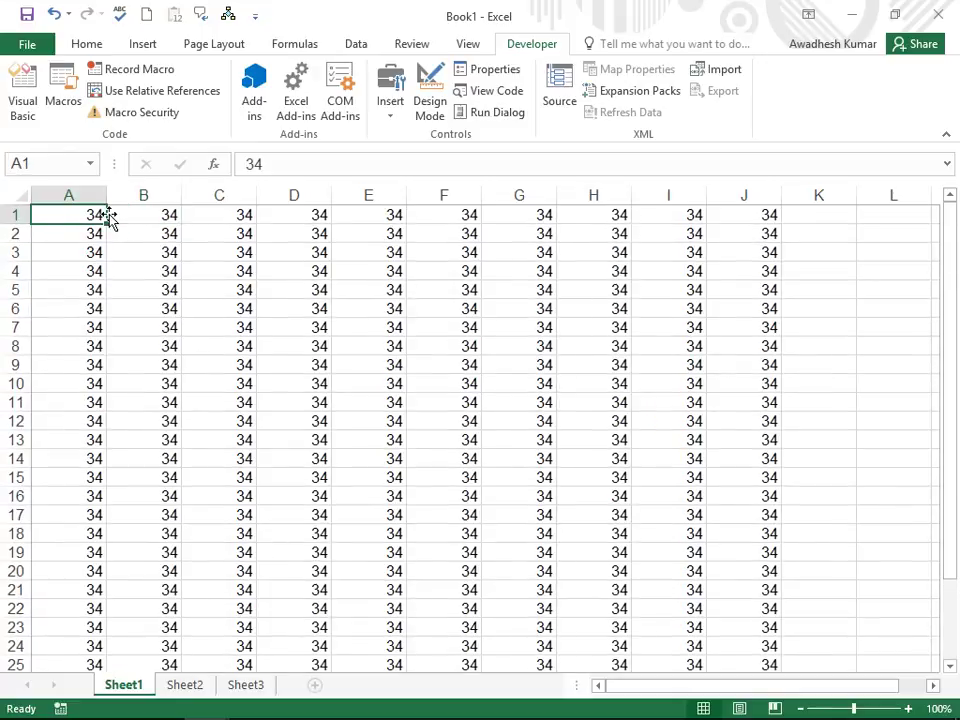
pyautogui.click(110, 218)
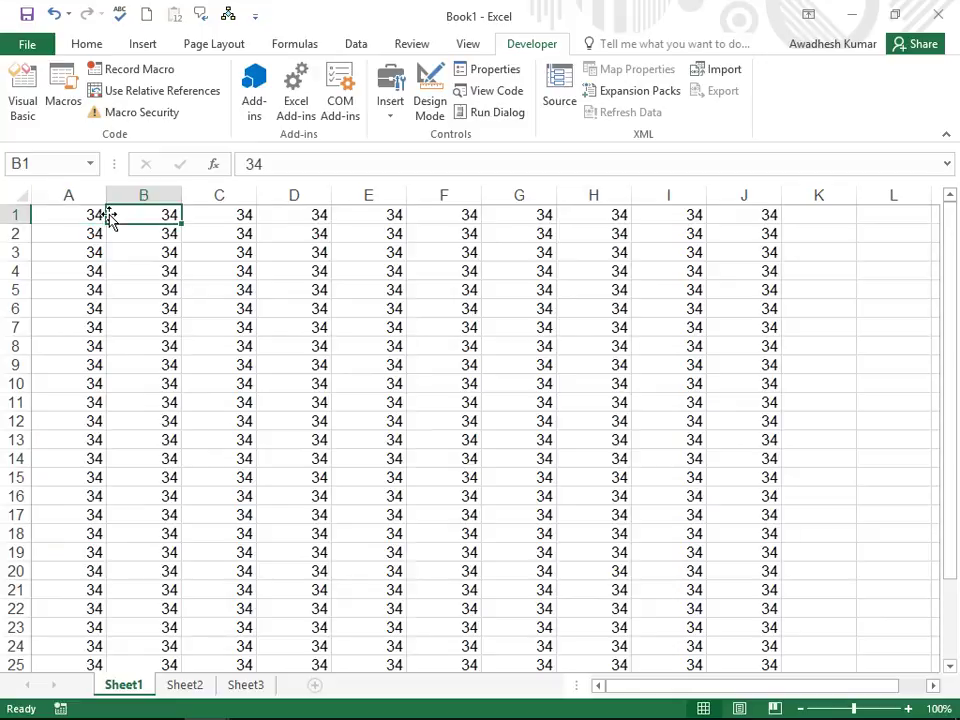
pyautogui.press('Right')
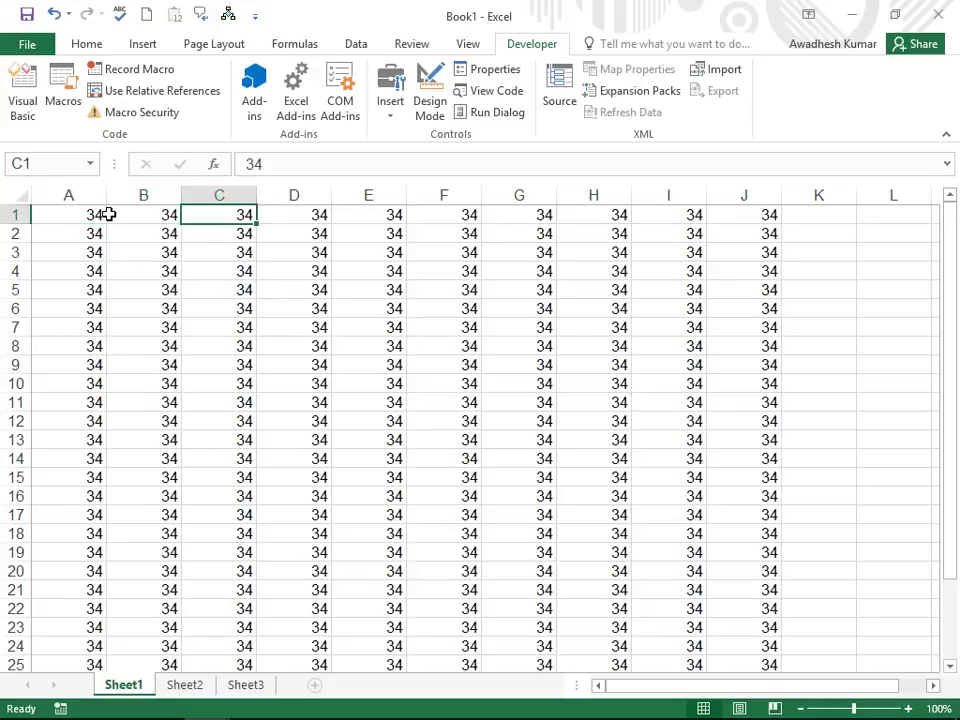
pyautogui.press('Right')
pyautogui.press('Right')
pyautogui.press('Right')
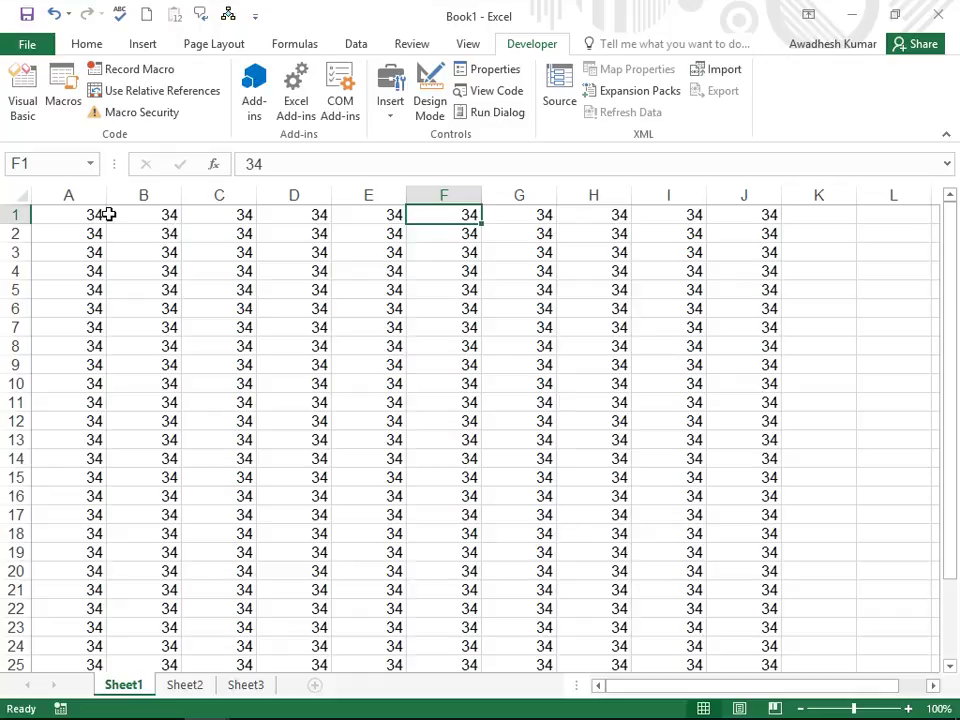
pyautogui.press('Right')
pyautogui.press('Right')
pyautogui.press('Right')
pyautogui.press('Right')
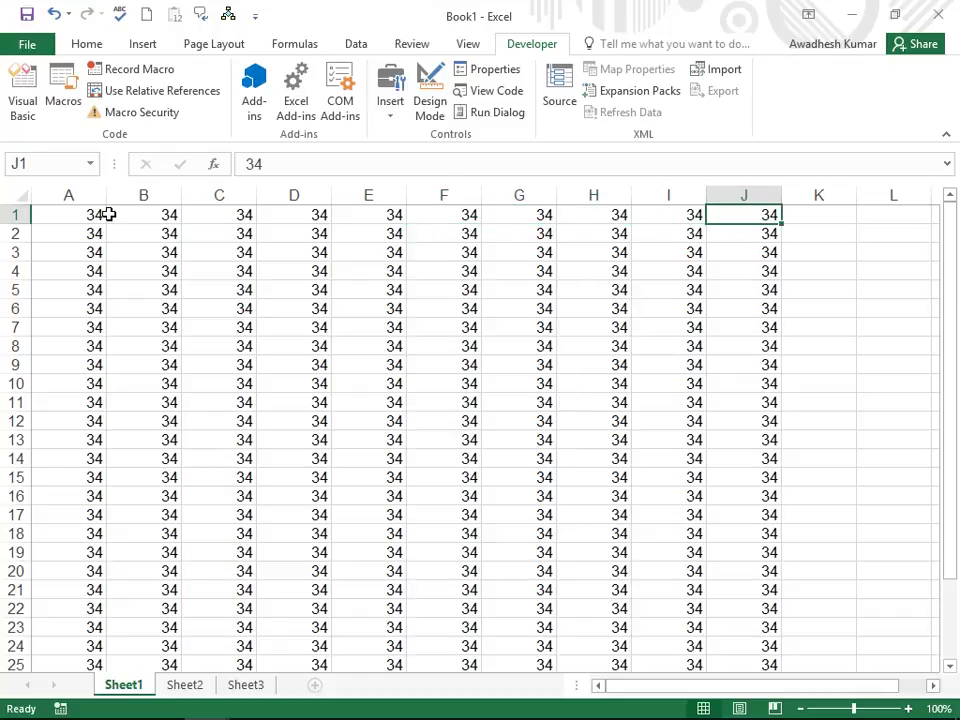
pyautogui.press('Home')
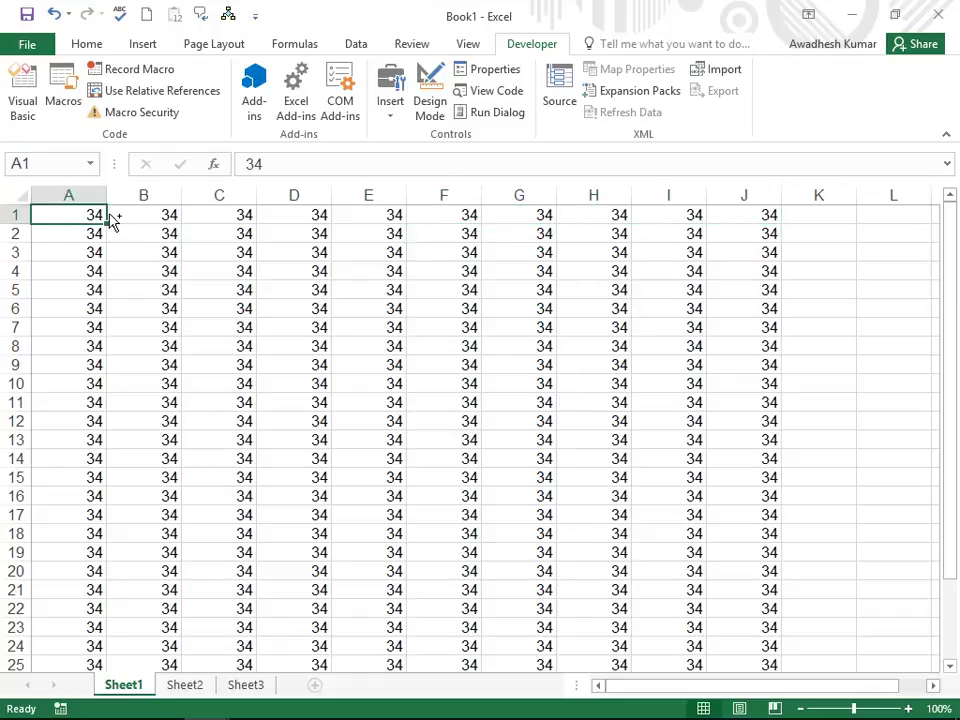
pyautogui.press('Down')
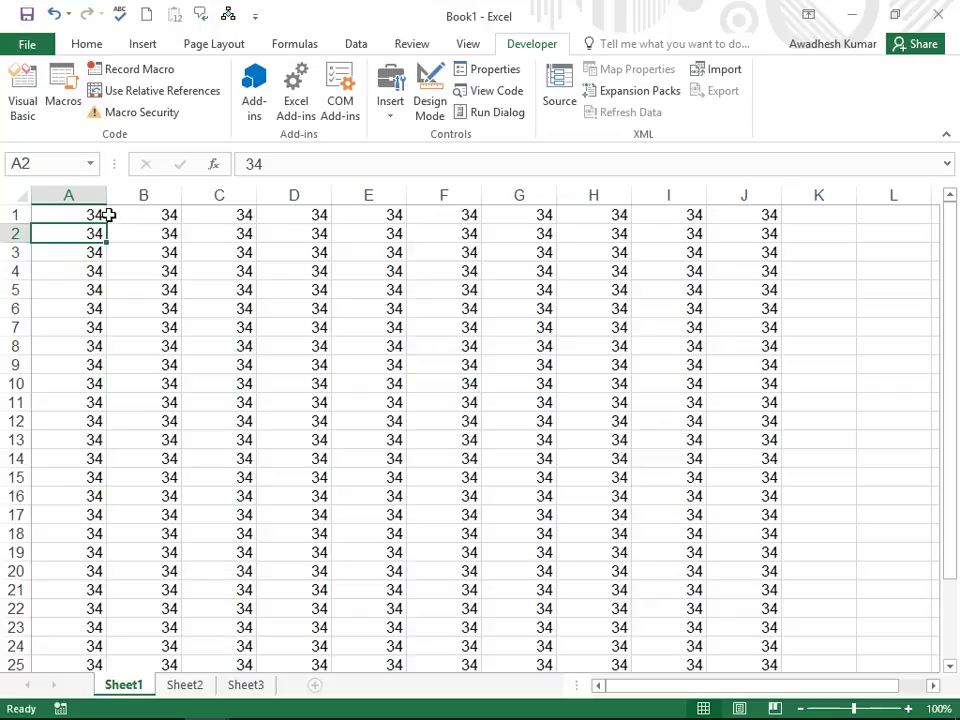
pyautogui.click(17, 97)
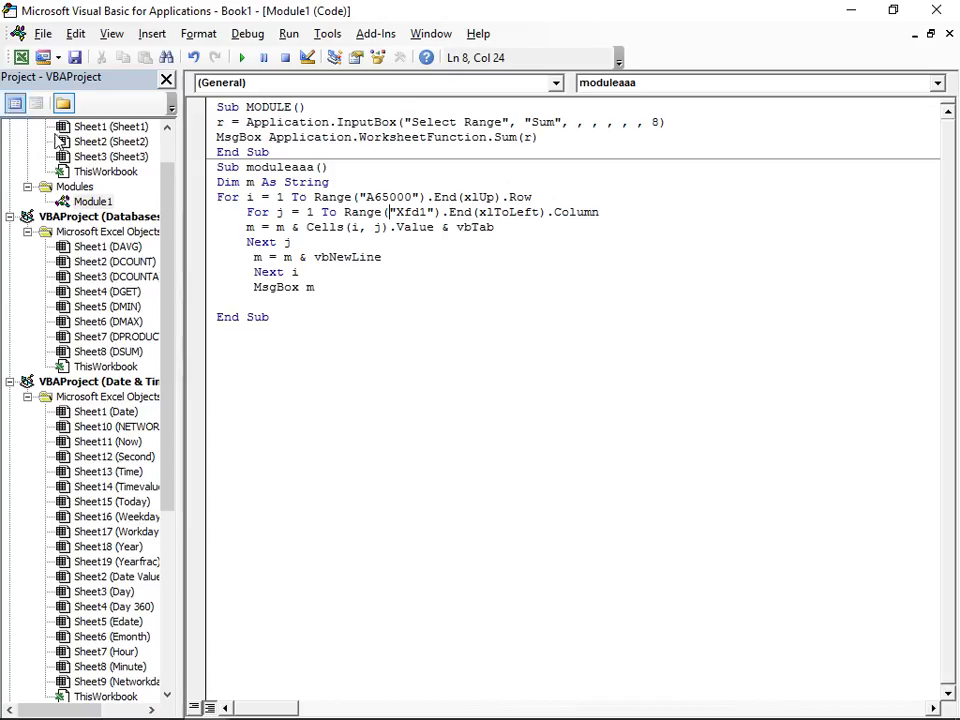
# Step: Replace vbNewLine with vbCrLf as the row break and test-run the macro
pyautogui.click(296, 302)
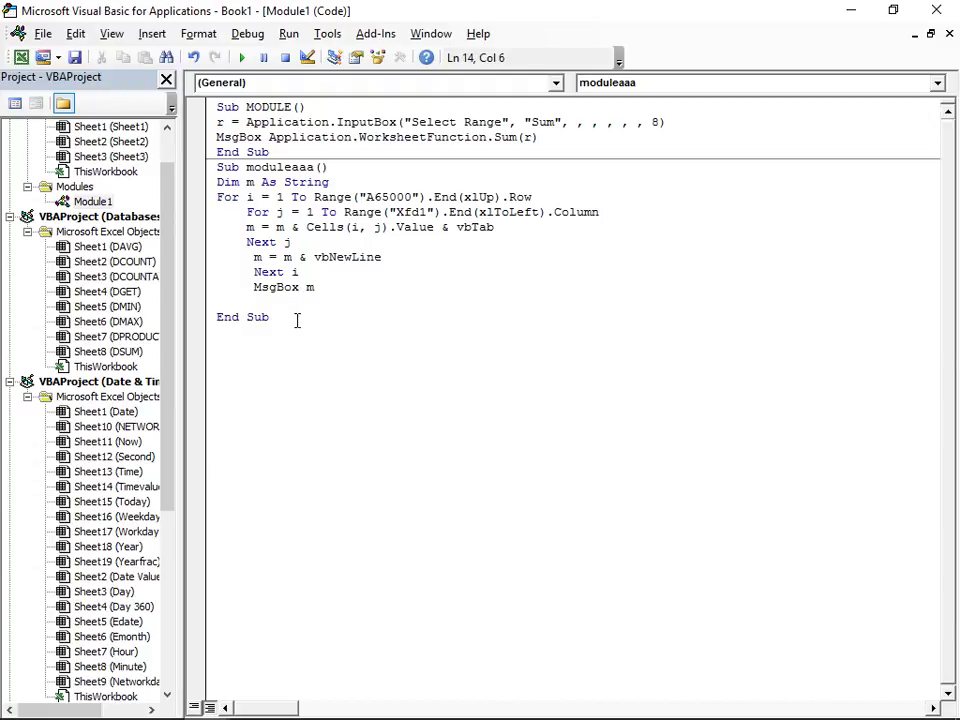
pyautogui.click(330, 287)
pyautogui.click(402, 254)
pyautogui.press('BackSpace')
pyautogui.press('BackSpace')
pyautogui.press('BackSpace')
pyautogui.press('BackSpace')
pyautogui.press('BackSpace')
pyautogui.press('BackSpace')
pyautogui.press('BackSpace')
pyautogui.write('c')
pyautogui.write('rlf')
pyautogui.press('Down')
pyautogui.press('F5')
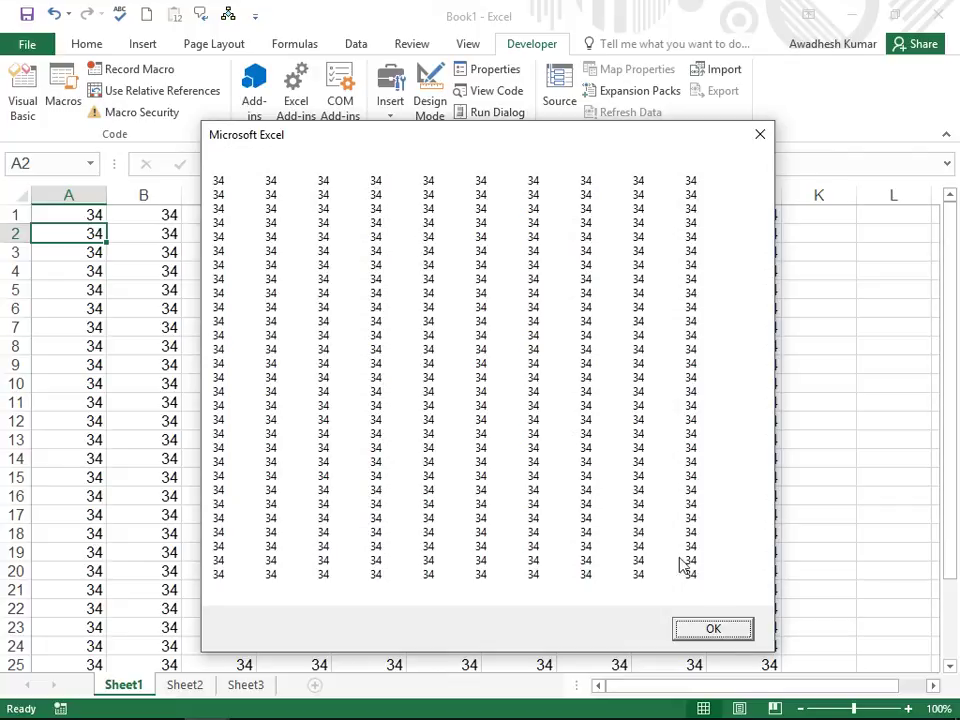
pyautogui.click(712, 629)
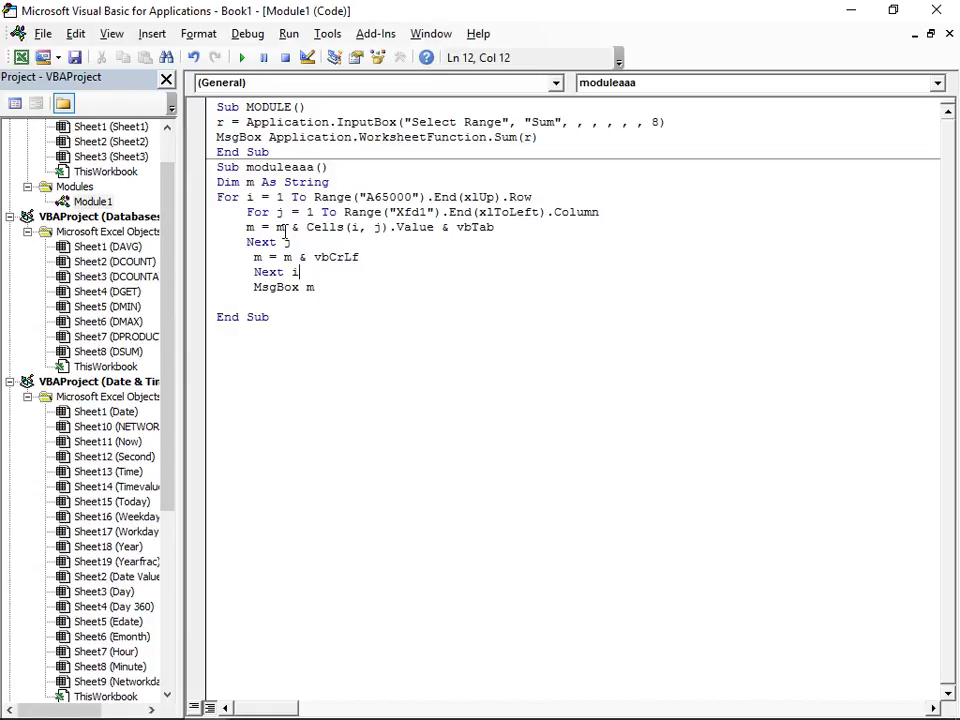
# Step: Remove 'm & ' before Cells so the inner line reads m = Cells(i, j).Value & vbTab
pyautogui.press('Up')
pyautogui.press('Up')
pyautogui.press('Up')
pyautogui.press('Left')
pyautogui.press('Left')
pyautogui.press('Left')
pyautogui.press('Left')
pyautogui.press('Left')
pyautogui.press('Left')
pyautogui.press('Left')
pyautogui.press('BackSpace')
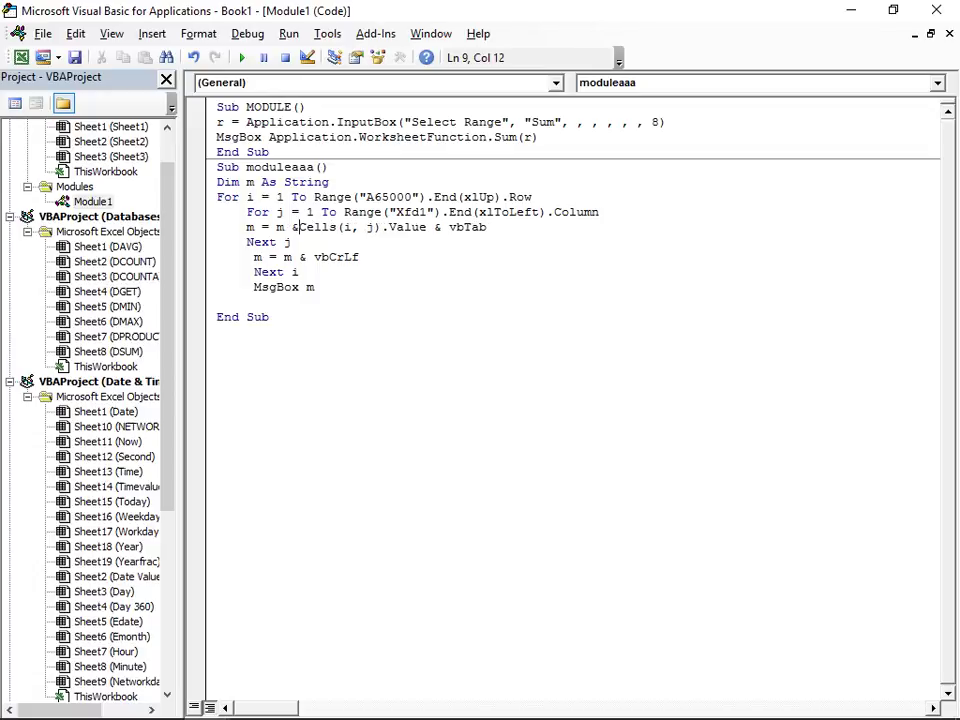
pyautogui.press('BackSpace')
pyautogui.press('BackSpace')
pyautogui.press('BackSpace')
pyautogui.press('Down')
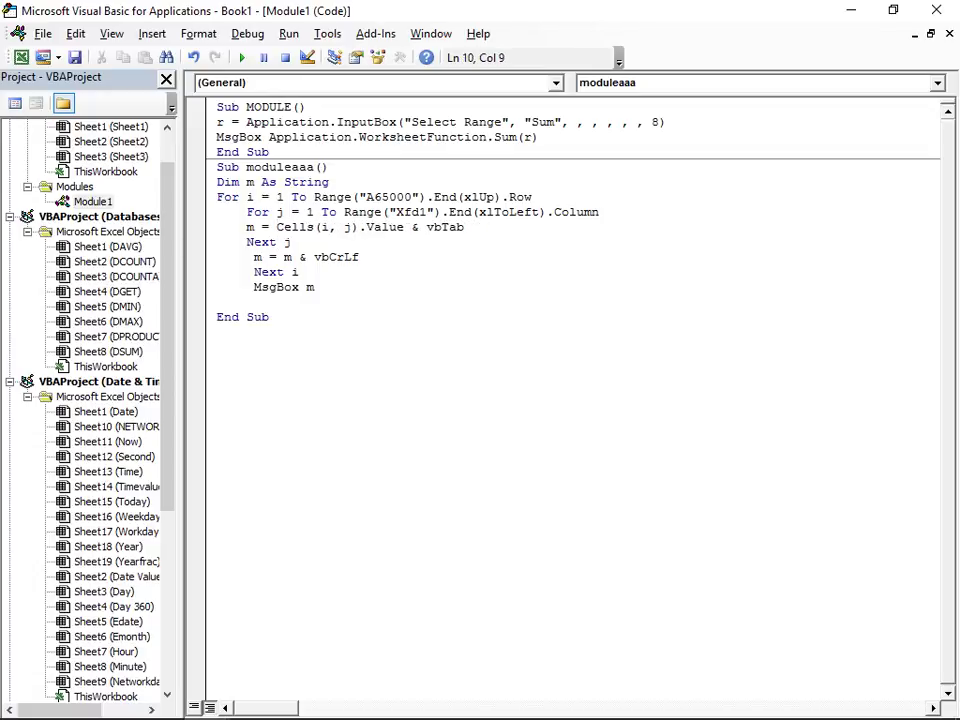
pyautogui.hotkey('alt', 'F11')
pyautogui.press('Right')
# Step: Enter m in M2 and 1 in both N2 and O2
pyautogui.press('Right')
pyautogui.press('Right')
pyautogui.press('Right')
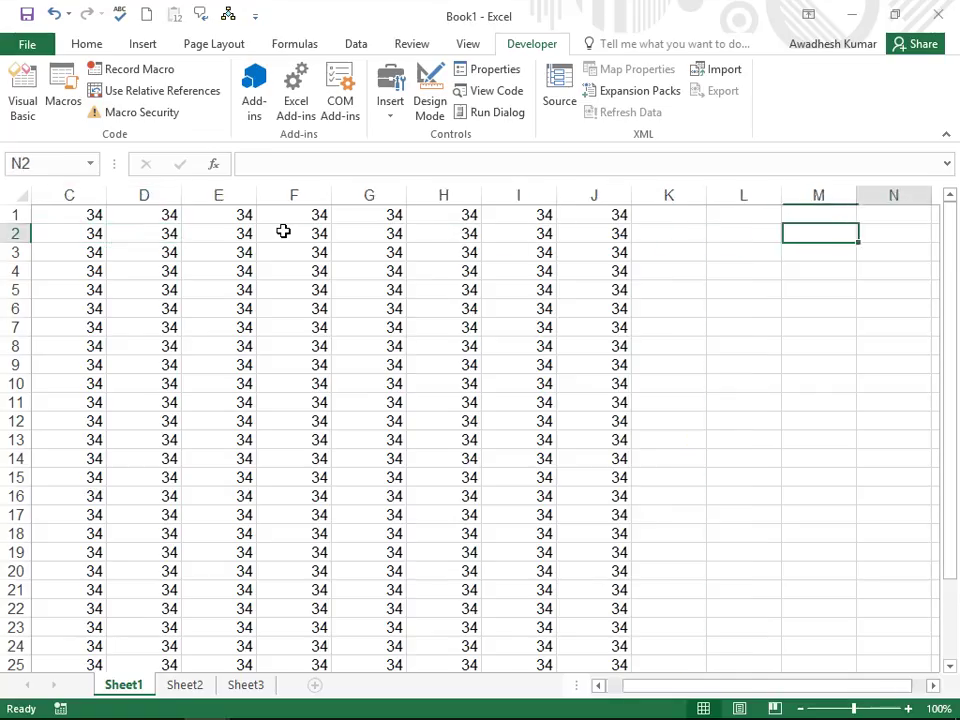
pyautogui.press('Right')
pyautogui.press('Right')
pyautogui.press('Left')
pyautogui.press('Left')
pyautogui.press('Left')
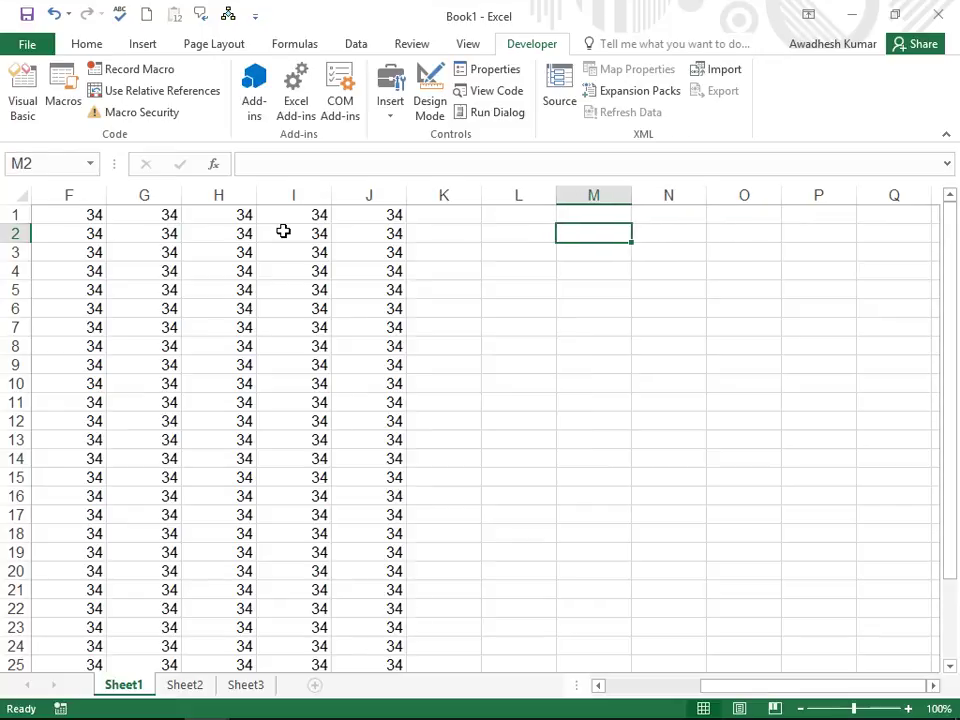
pyautogui.write('m')
pyautogui.press('Return')
pyautogui.press('Up')
pyautogui.press('Right')
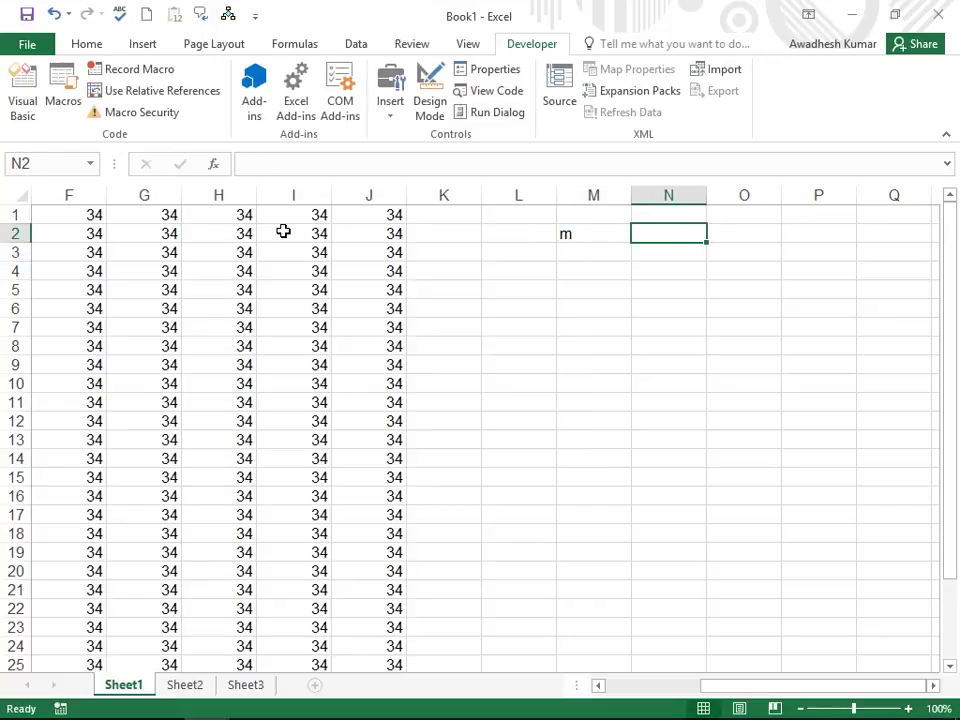
pyautogui.write('1')
pyautogui.press('Return')
pyautogui.press('Up')
pyautogui.press('Right')
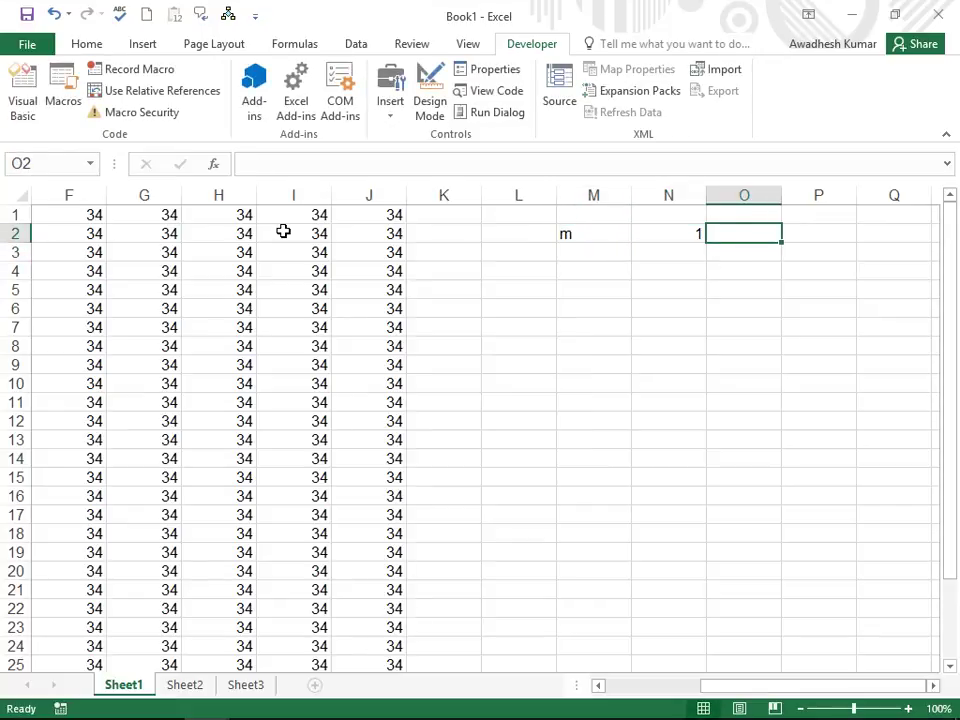
pyautogui.write('1')
pyautogui.press('Return')
pyautogui.press('Up')
# Step: Enter the formula =M2&N2&O2:P2 in P2 and accept the circular-reference warning
pyautogui.press('Right')
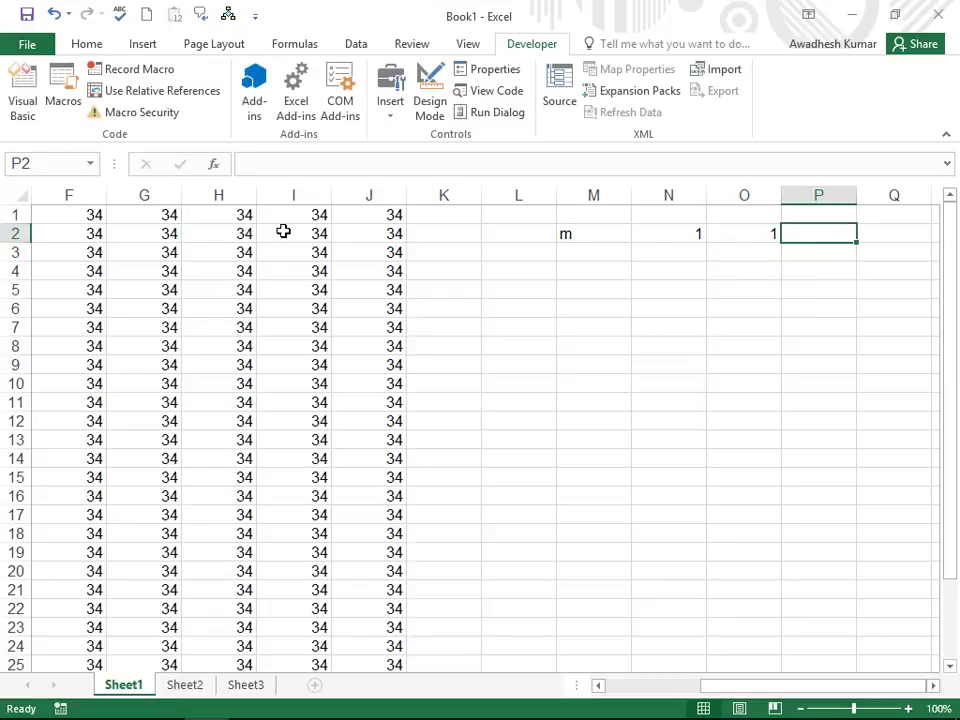
pyautogui.write('=')
pyautogui.press('Left')
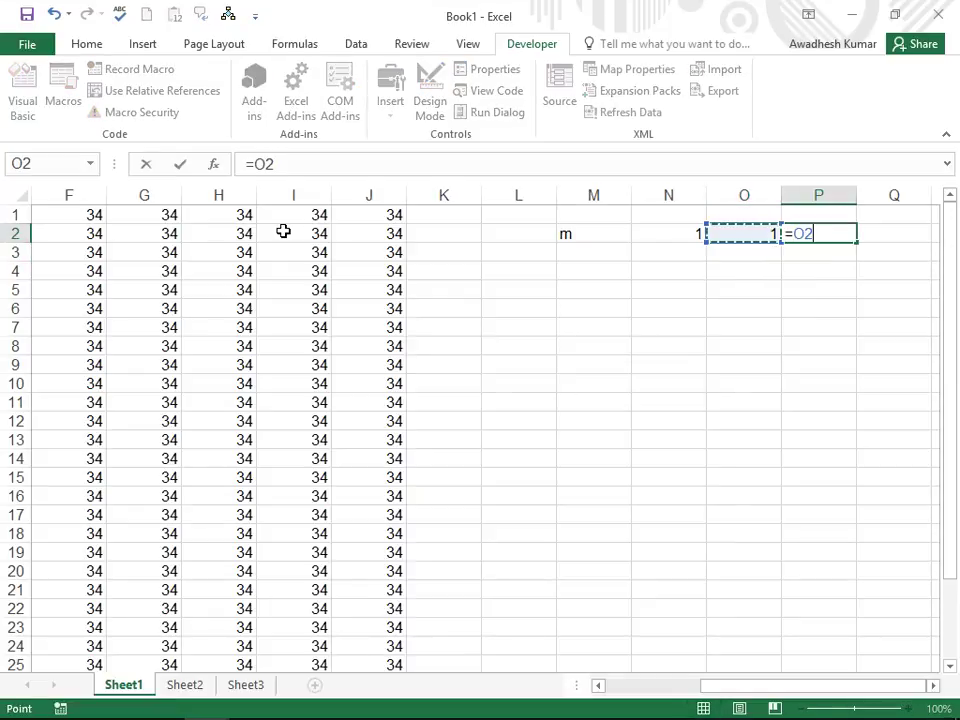
pyautogui.press('Left')
pyautogui.press('Left')
pyautogui.hotkey('shift', 'Left')
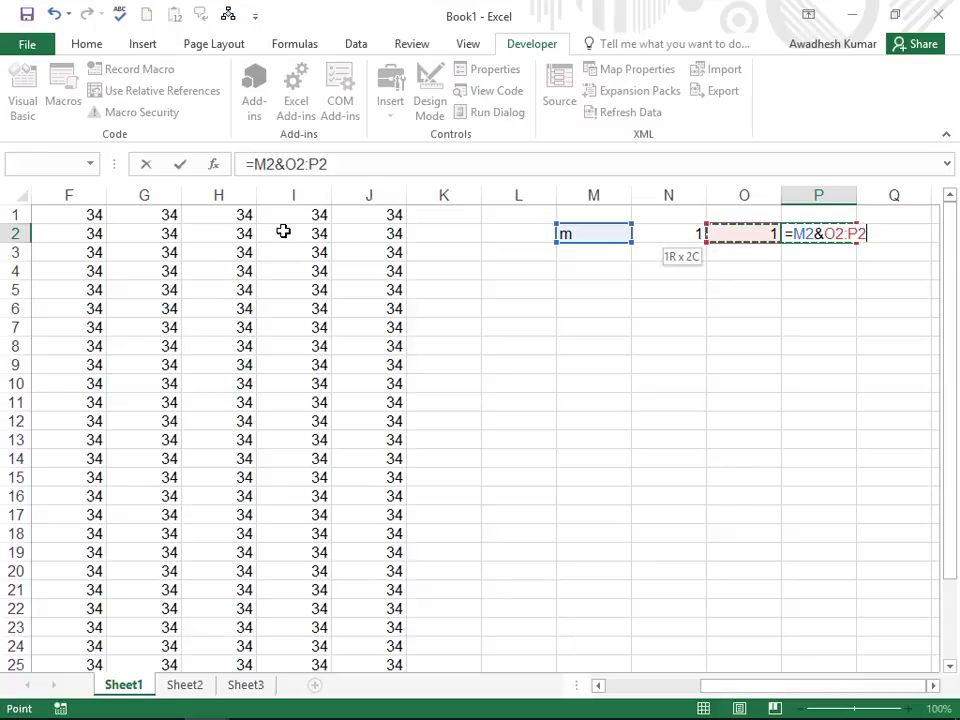
pyautogui.hotkey('shift', 'Left')
pyautogui.press('Right')
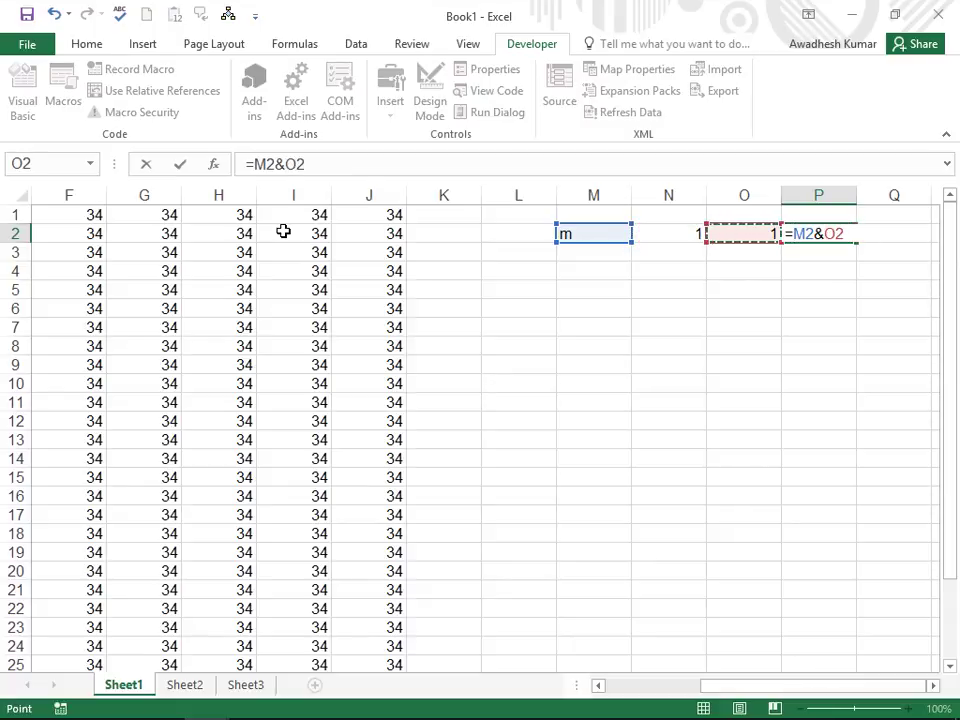
pyautogui.press('Left')
pyautogui.write('&')
pyautogui.press('Left')
pyautogui.hotkey('shift', 'Right')
pyautogui.press('Return')
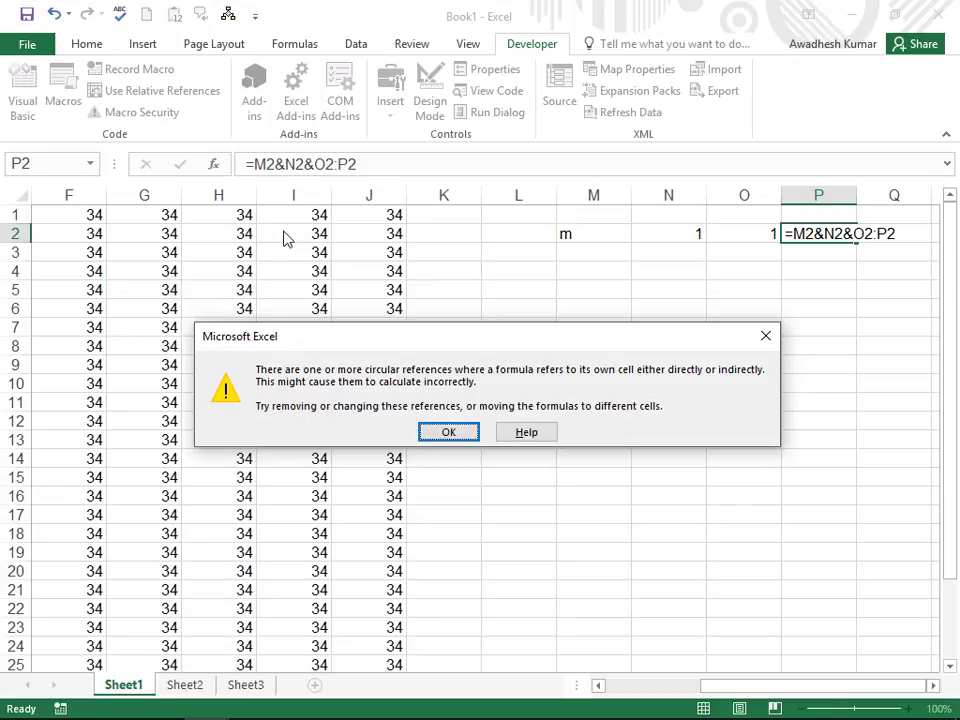
pyautogui.press('Return')
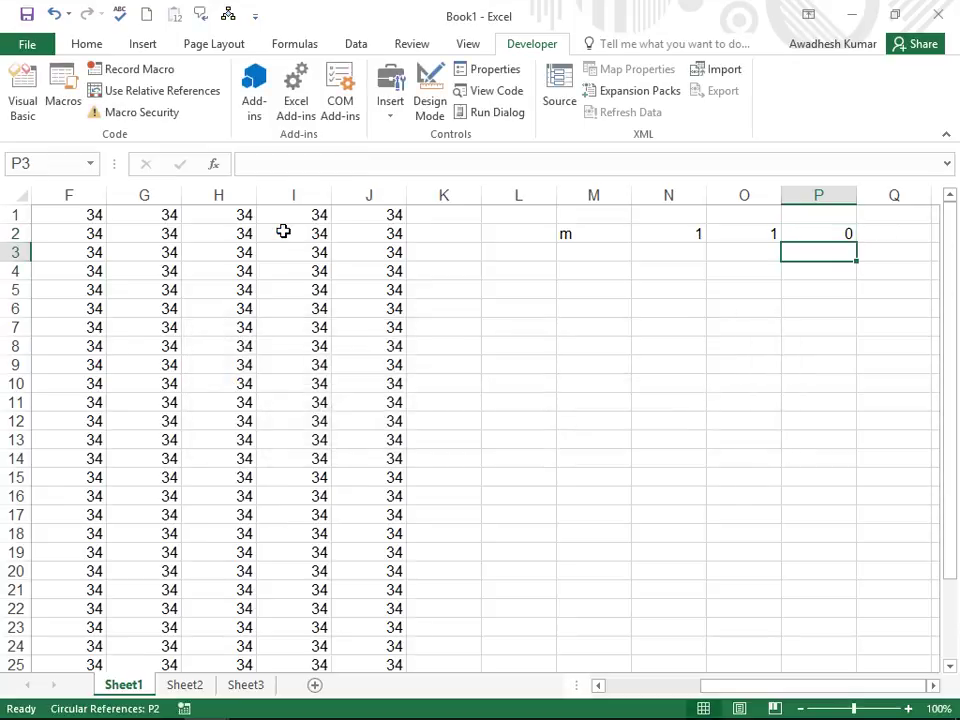
# Step: Bring the VBA editor forward and close it, then open the recorder from the system tray
pyautogui.hotkey('alt', 'Tab')
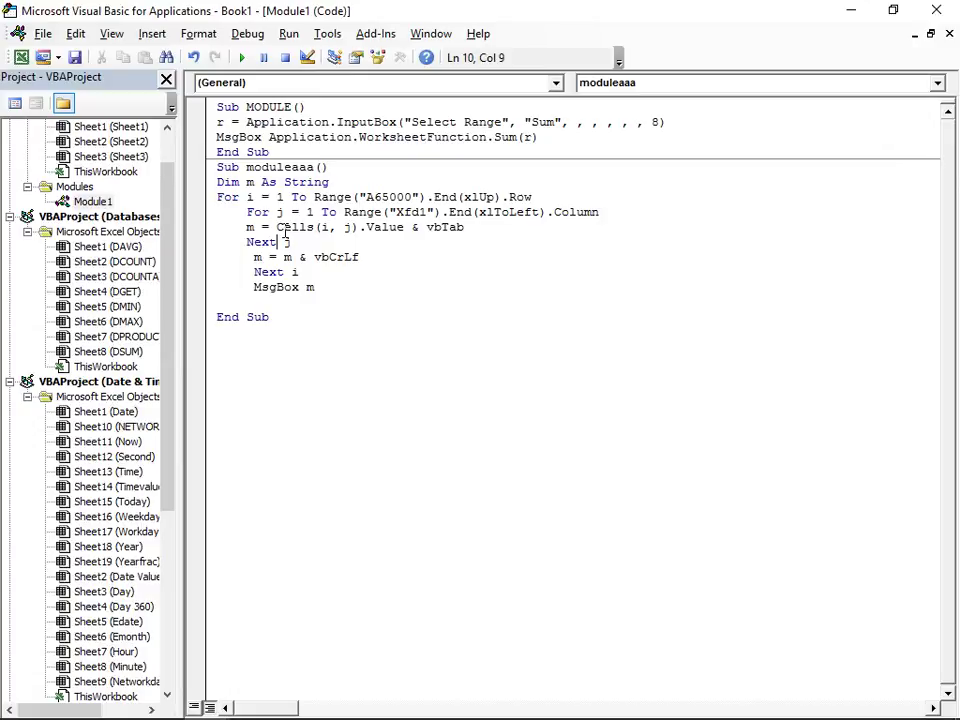
pyautogui.click(936, 10)
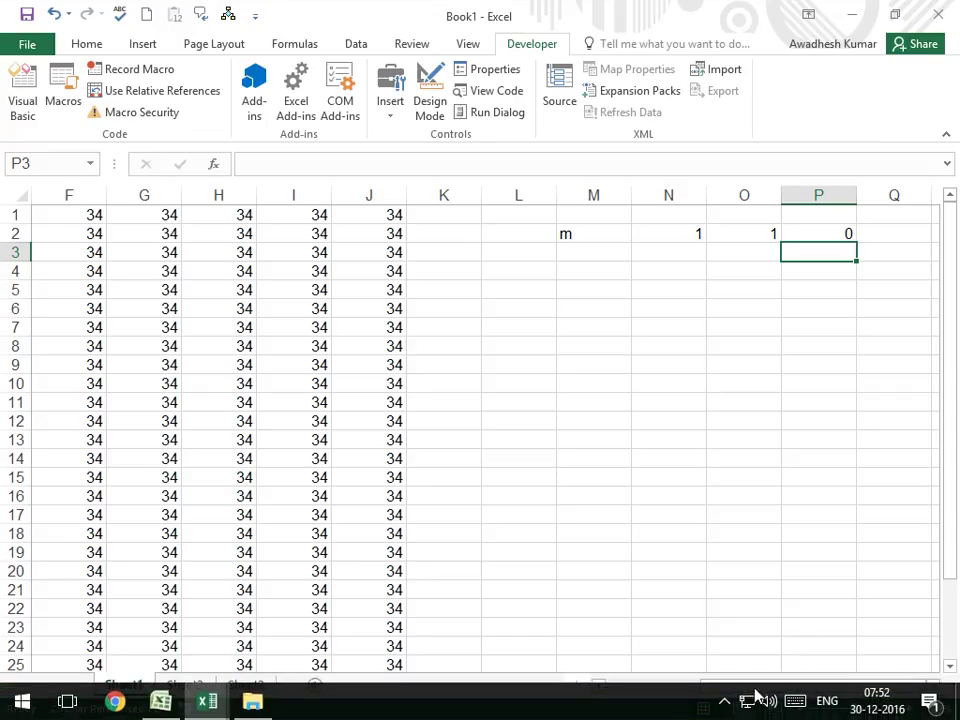
pyautogui.click(724, 700)
pyautogui.click(762, 625)
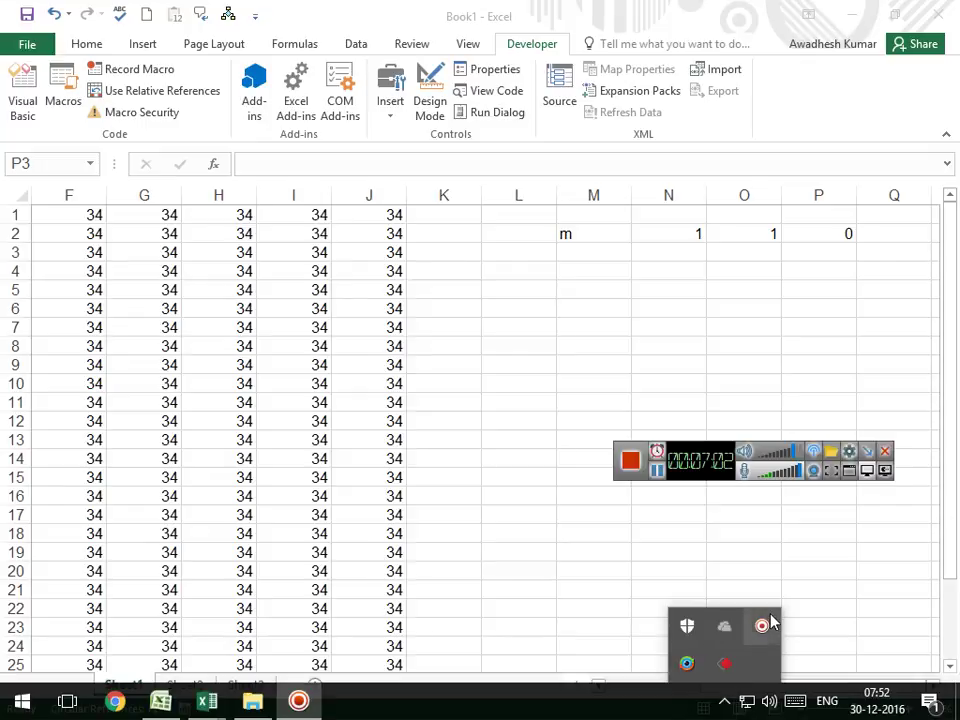